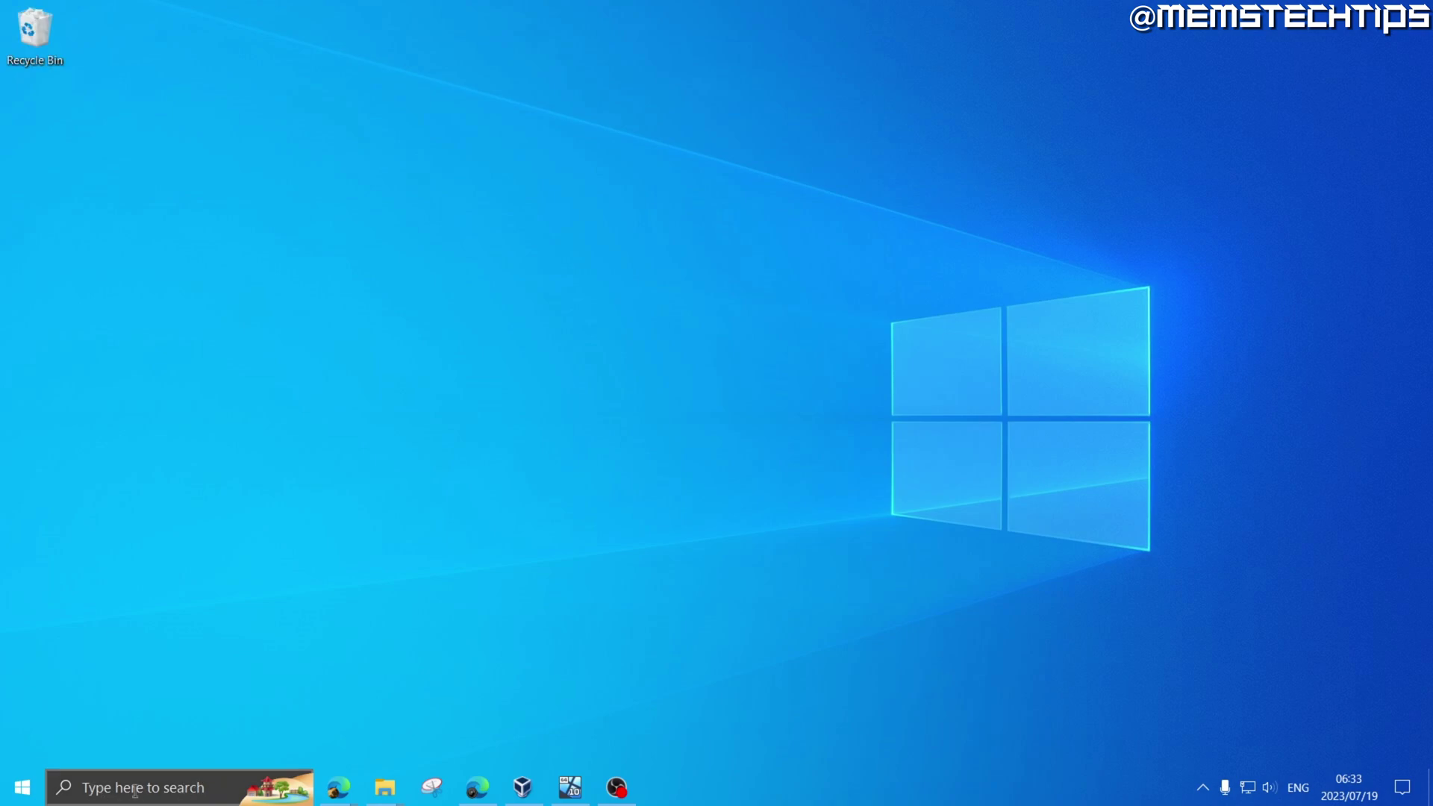
Step: Open the taskbar context menu and dismiss it without changing the search settings
right_click(754, 797)
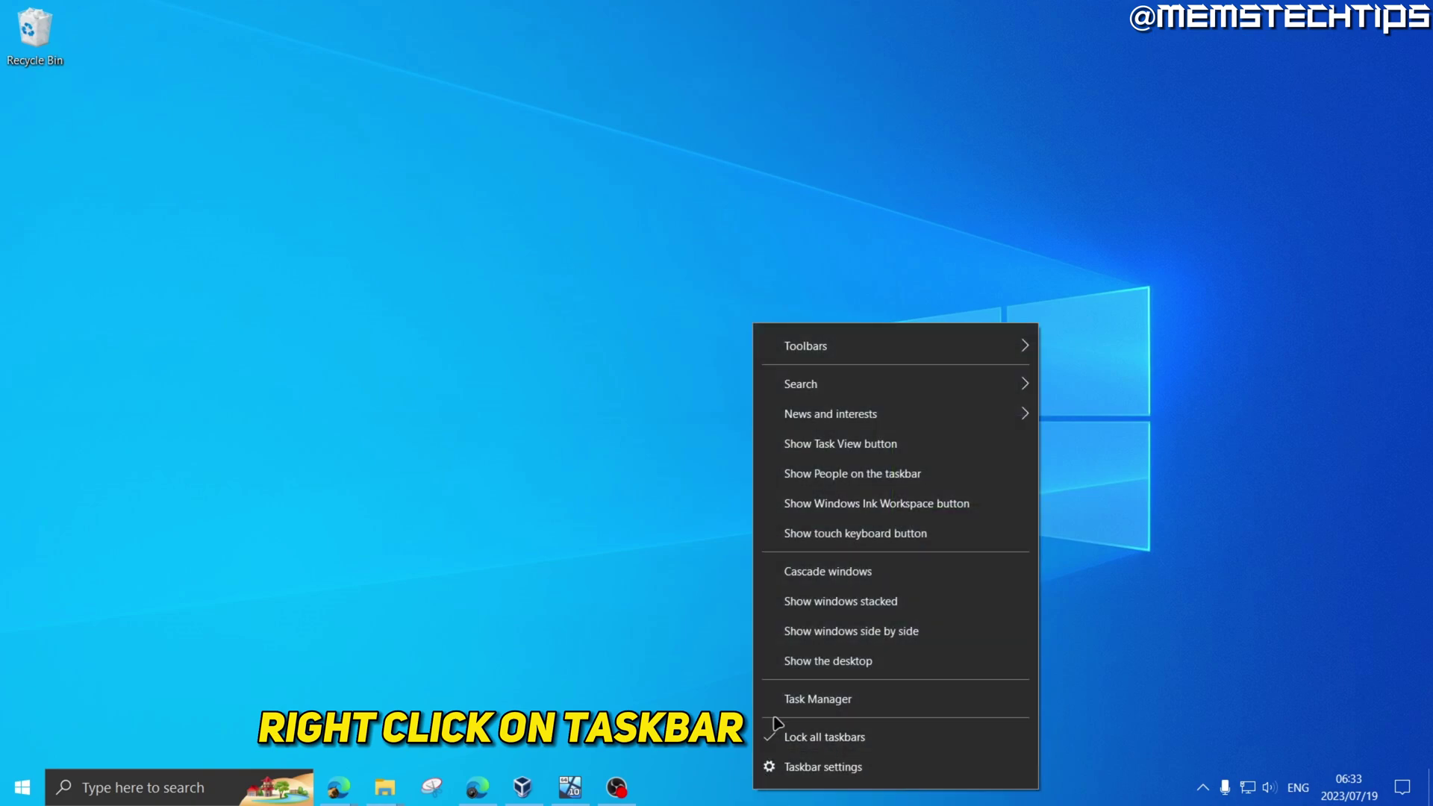
mouse_move(815, 394)
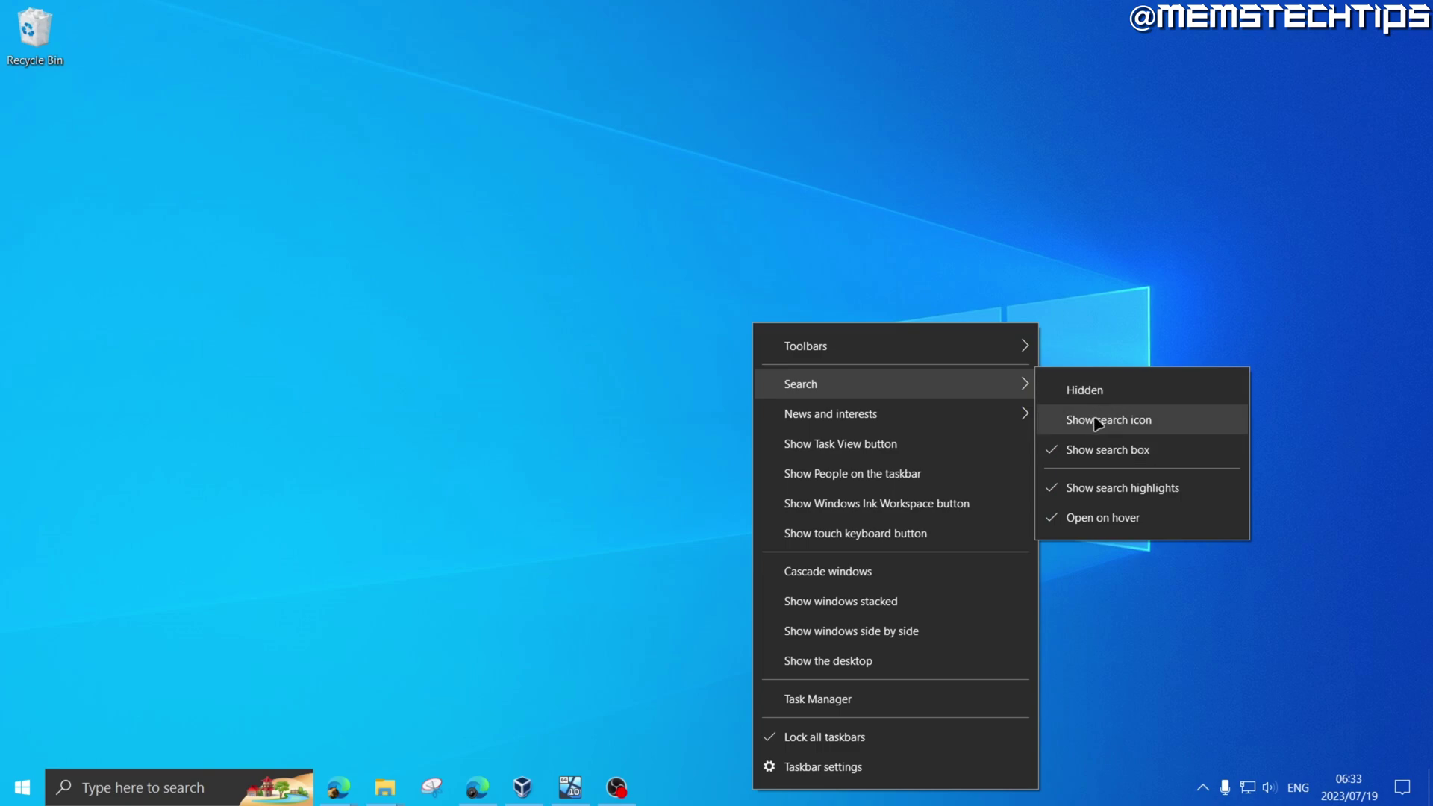
left_click(1130, 451)
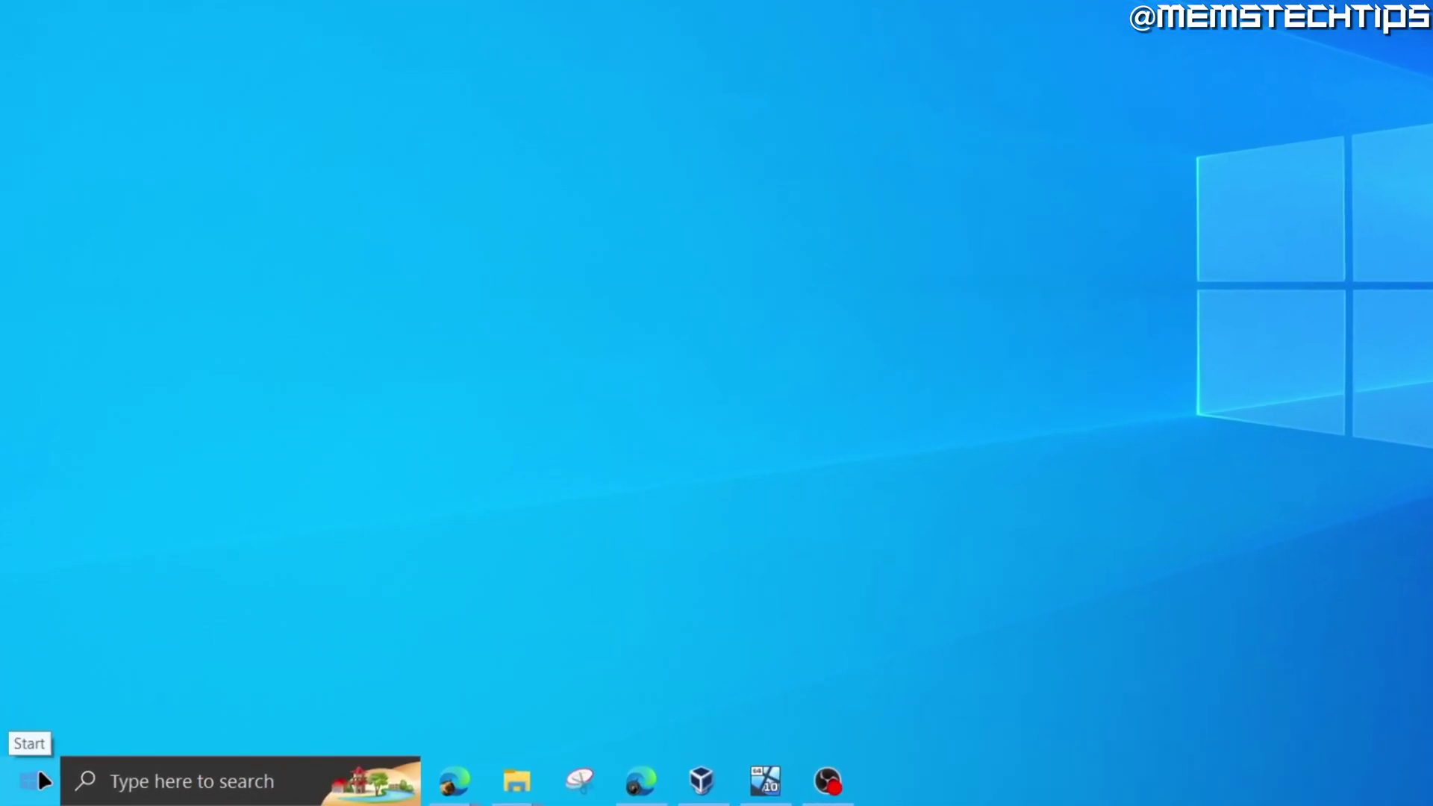
Step: Open Windows PowerShell (Admin) and enter the sfc /scannow system file scan
right_click(27, 788)
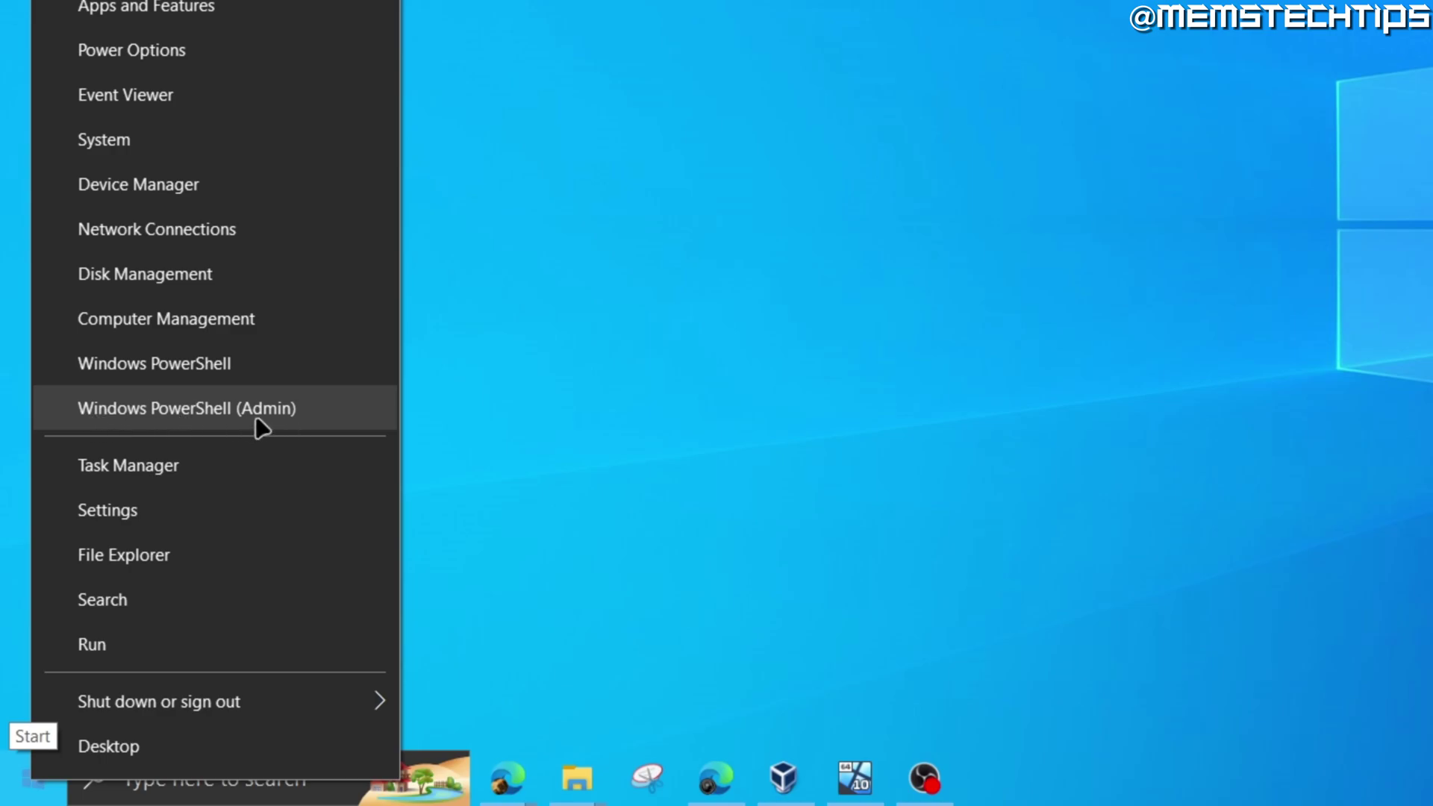
left_click(210, 416)
left_click_drag(649, 58, 786, 62)
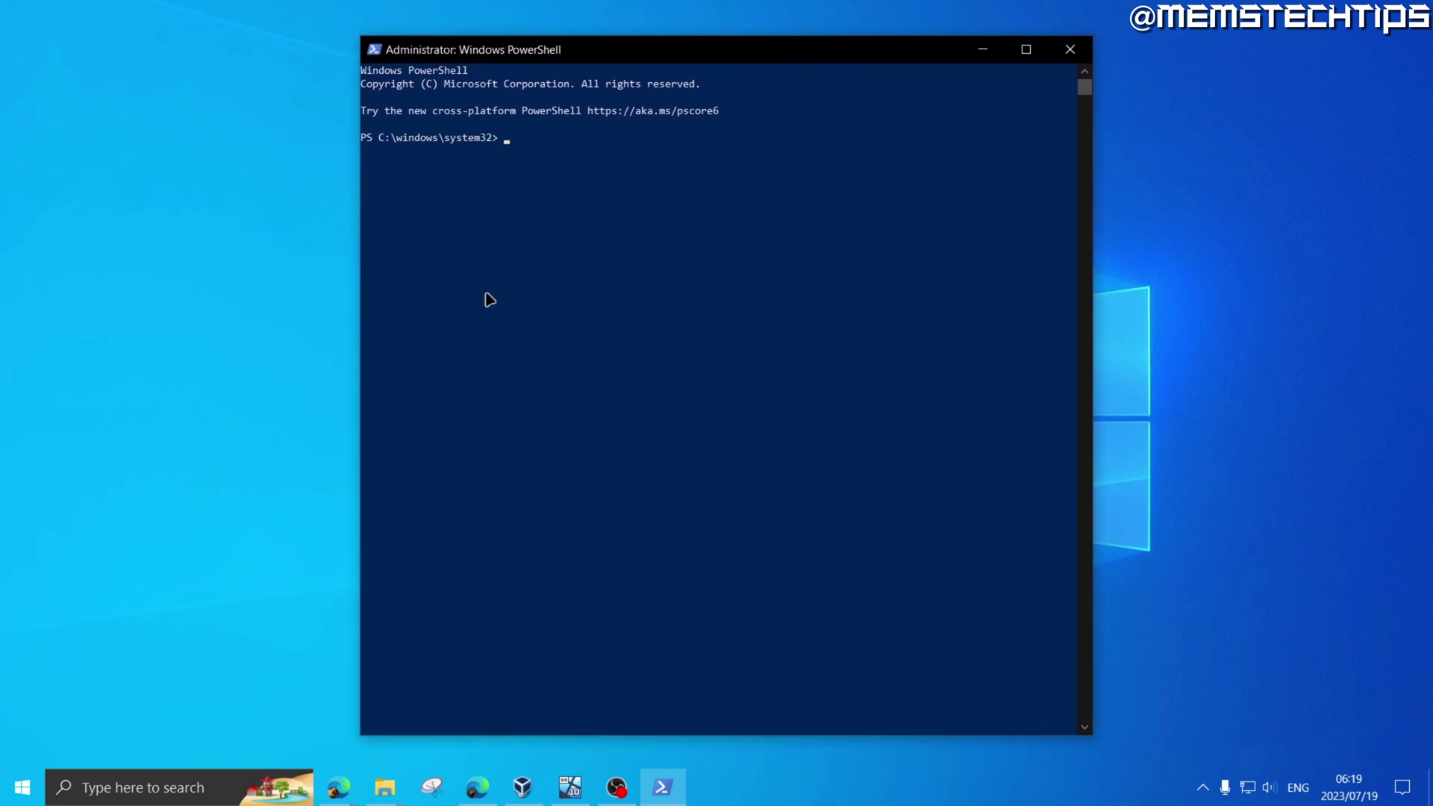
type("sfc /scannow")
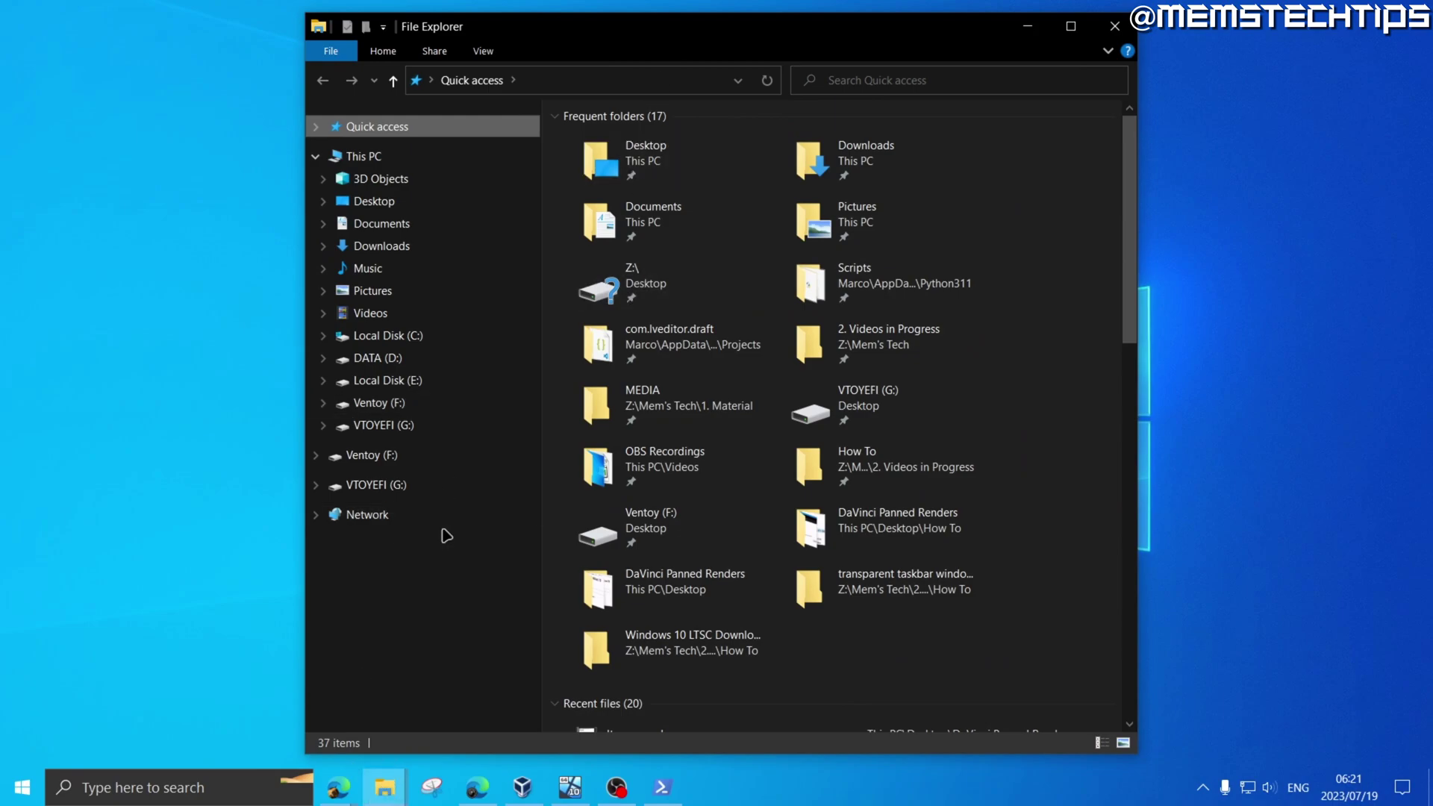
Step: Browse from This PC to the C:\Windows\System32 folder
left_click(391, 163)
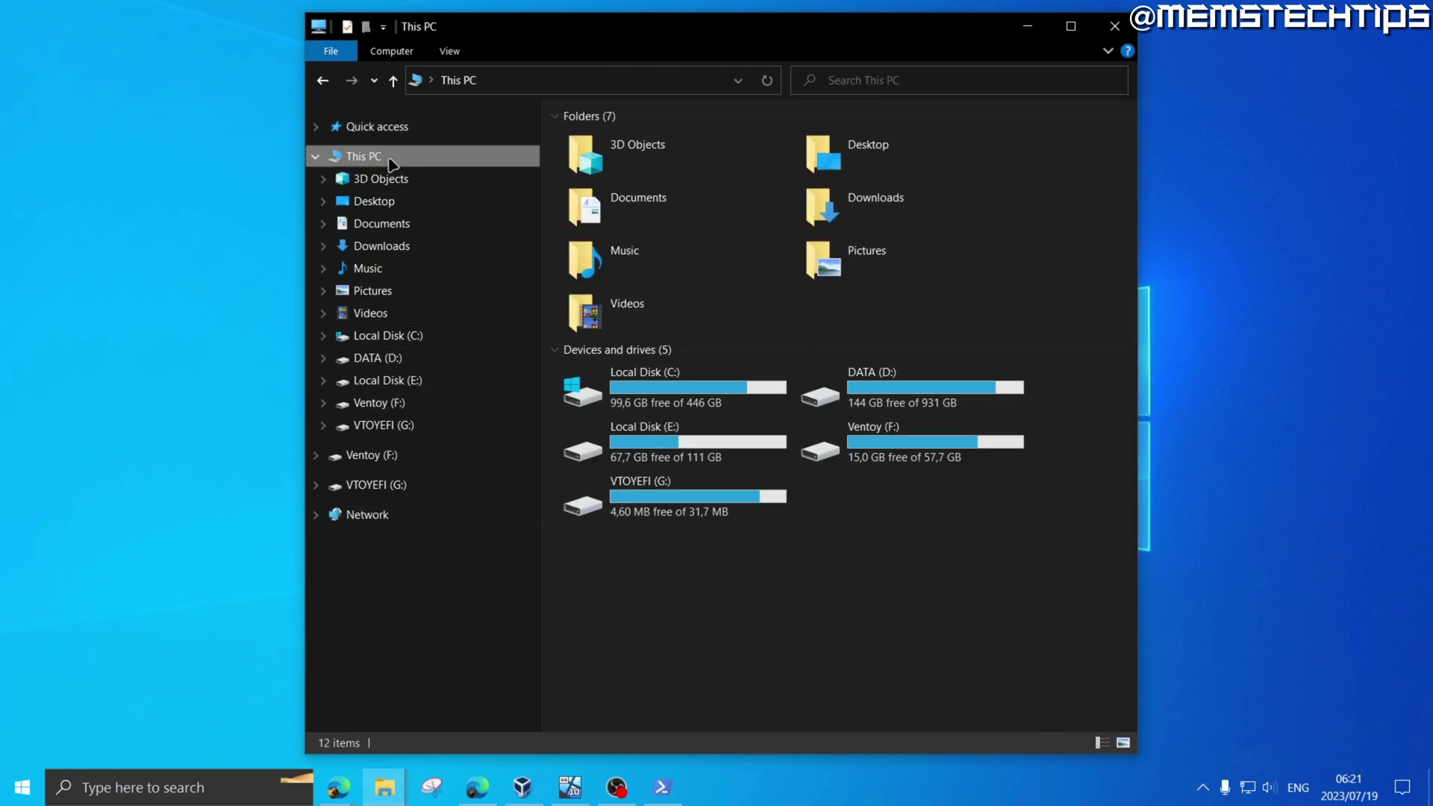
double_click(692, 382)
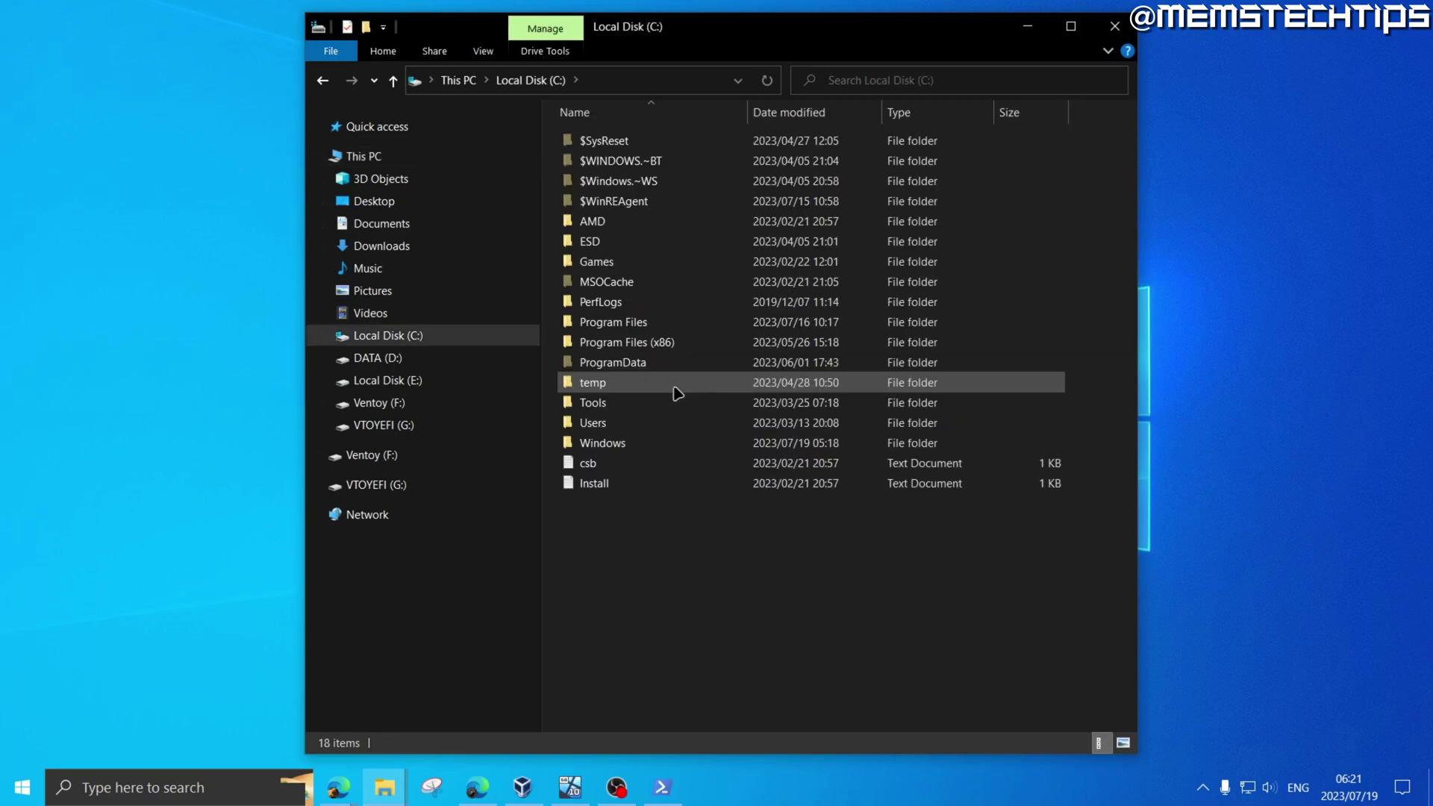
double_click(646, 450)
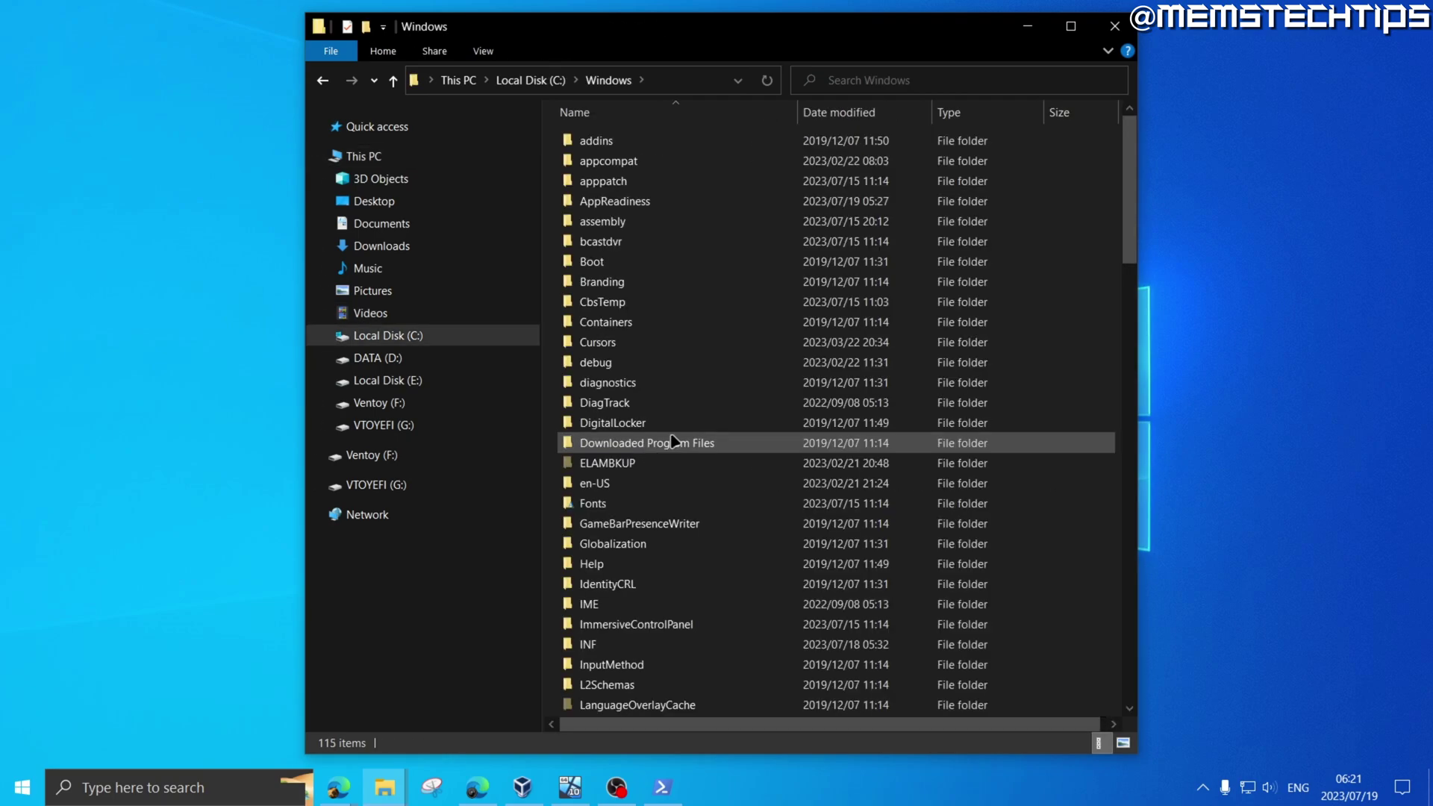
left_click_drag(1135, 156, 1123, 423)
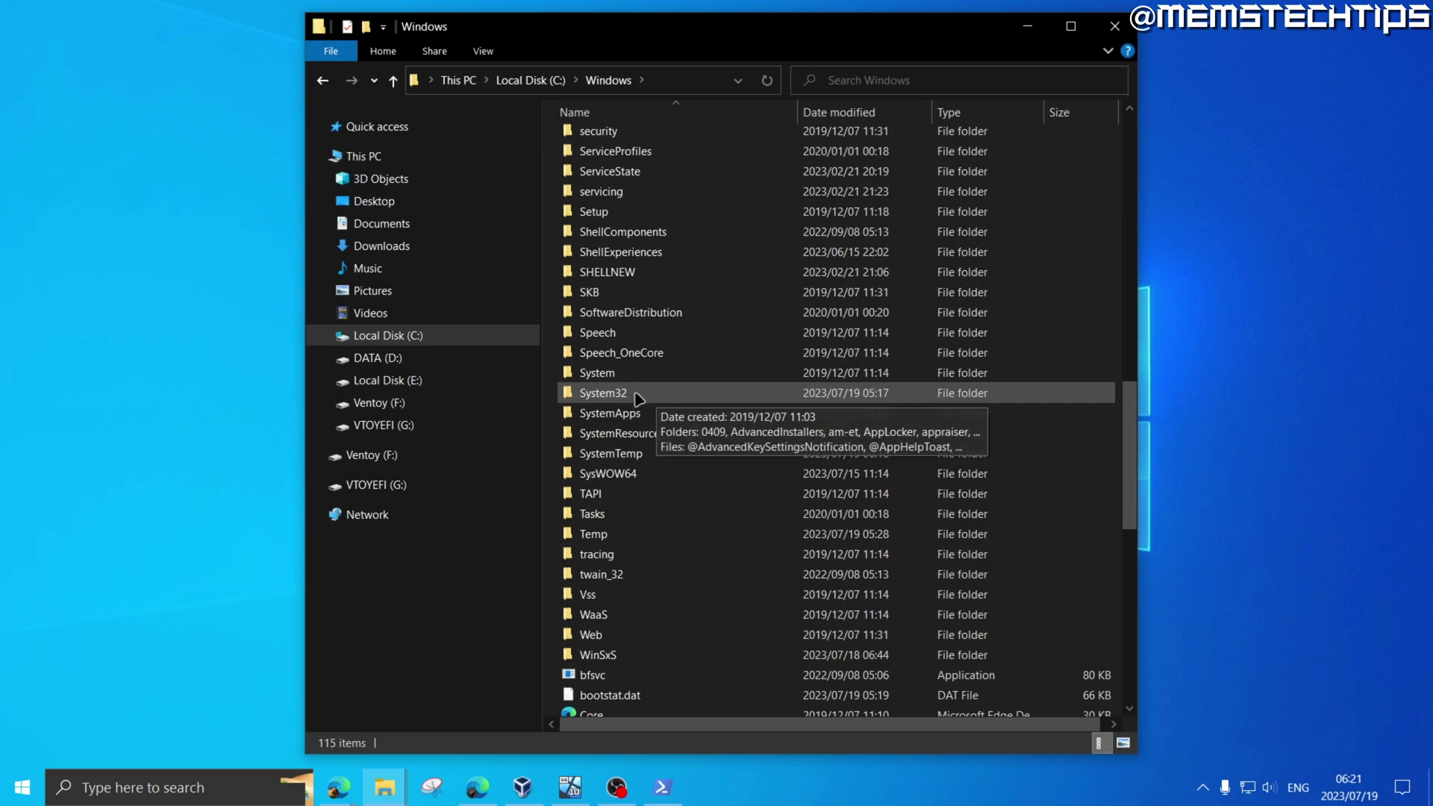
double_click(657, 397)
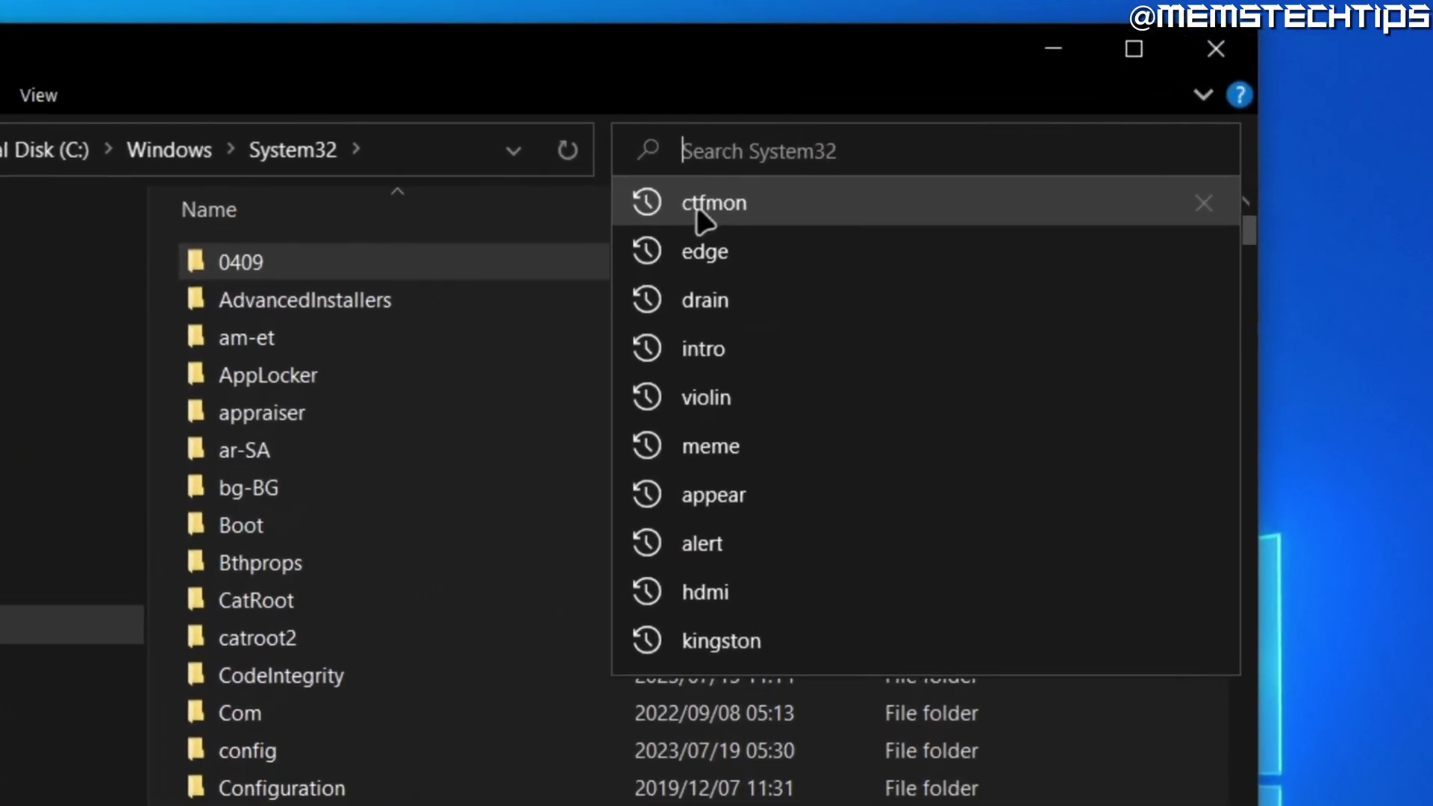
Step: Search System32 for ctfmon, send it to the desktop as a shortcut, and close Explorer
left_click(735, 222)
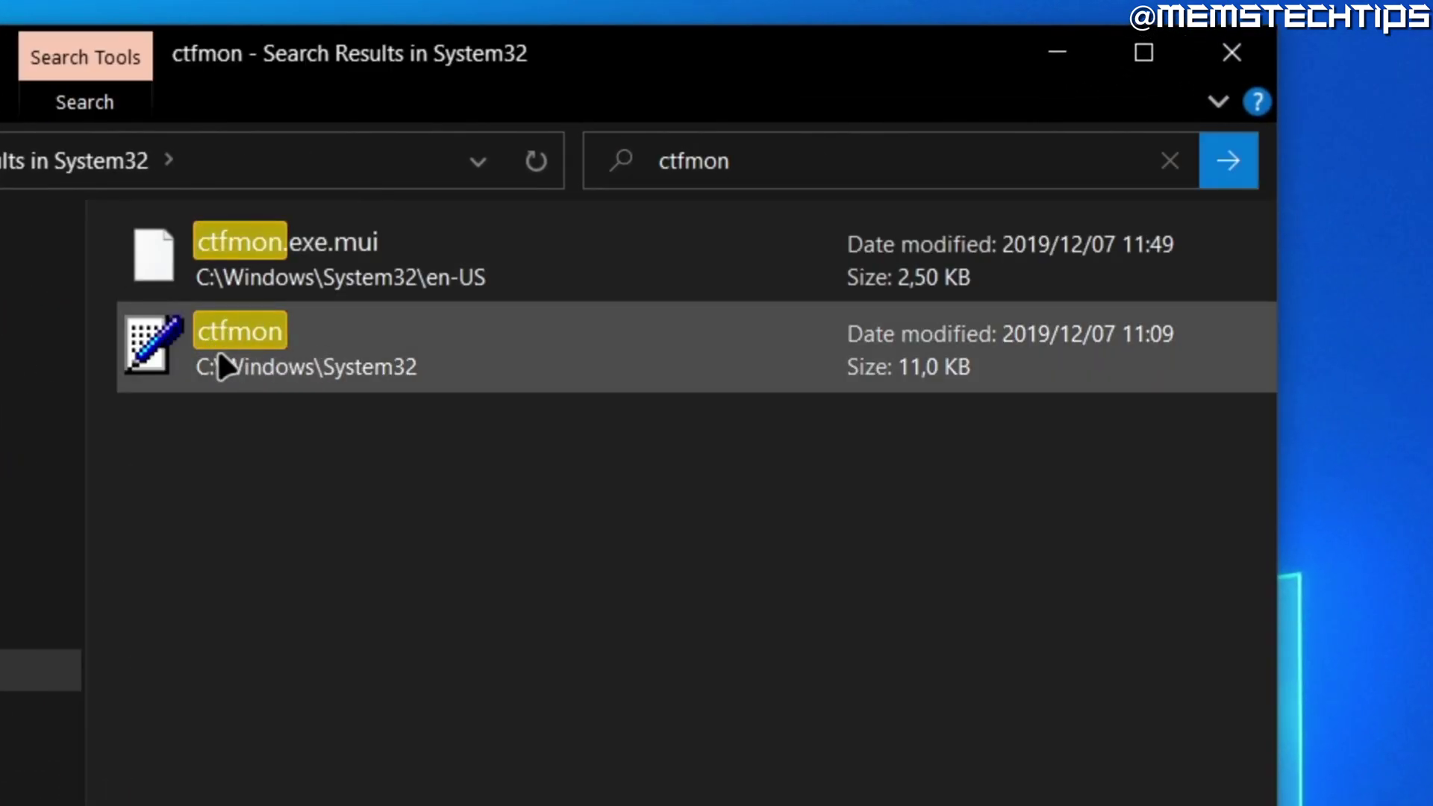
left_click(463, 347)
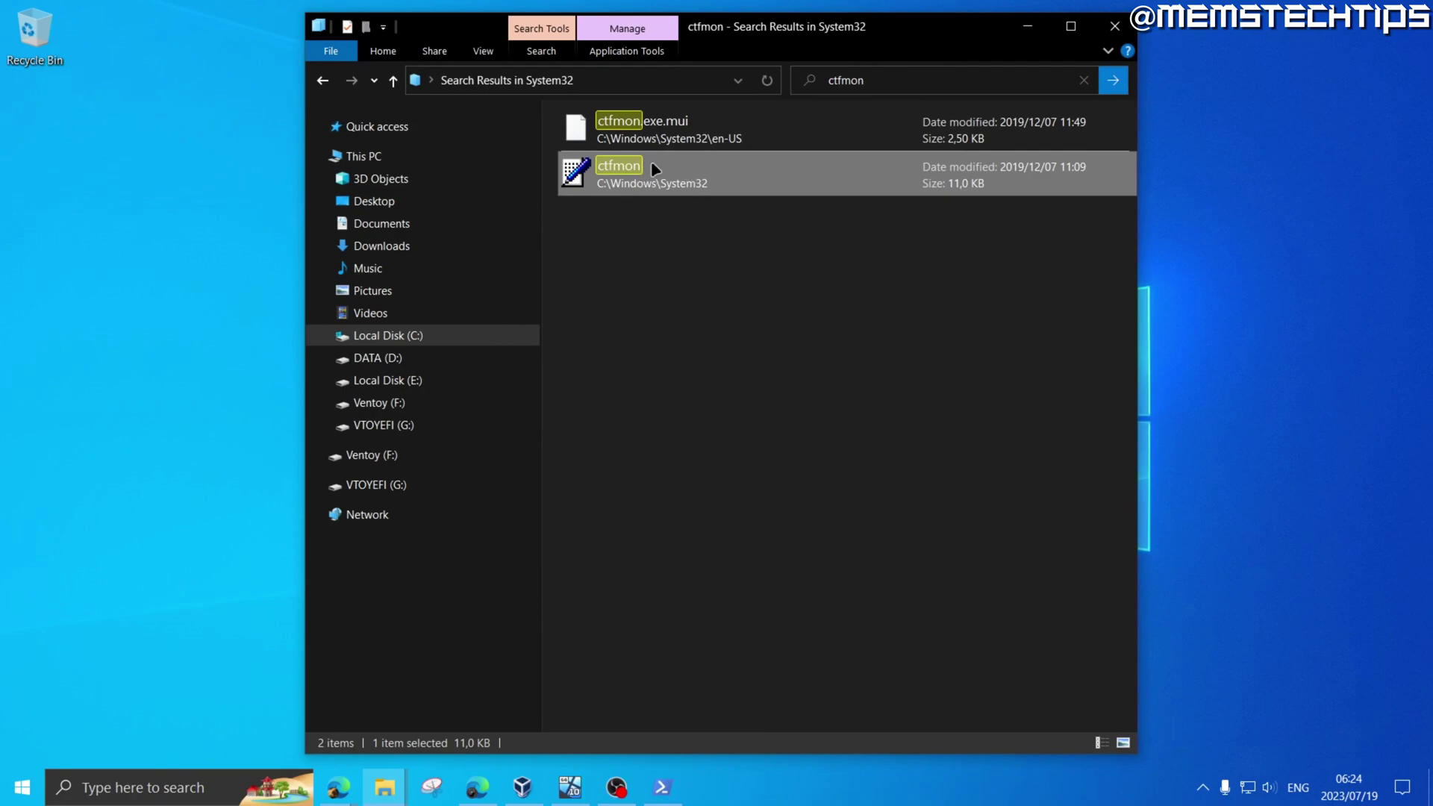
right_click(679, 175)
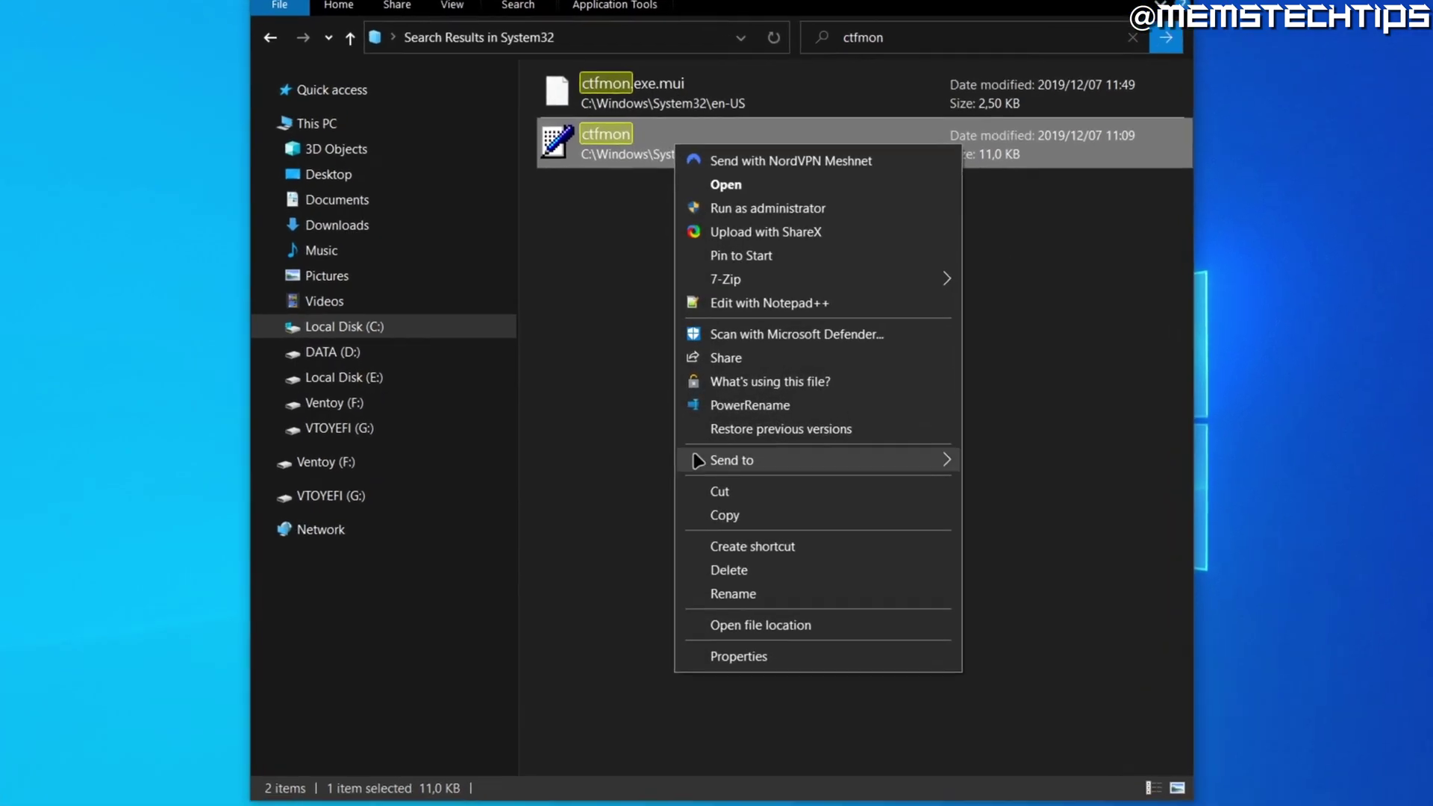
mouse_move(769, 461)
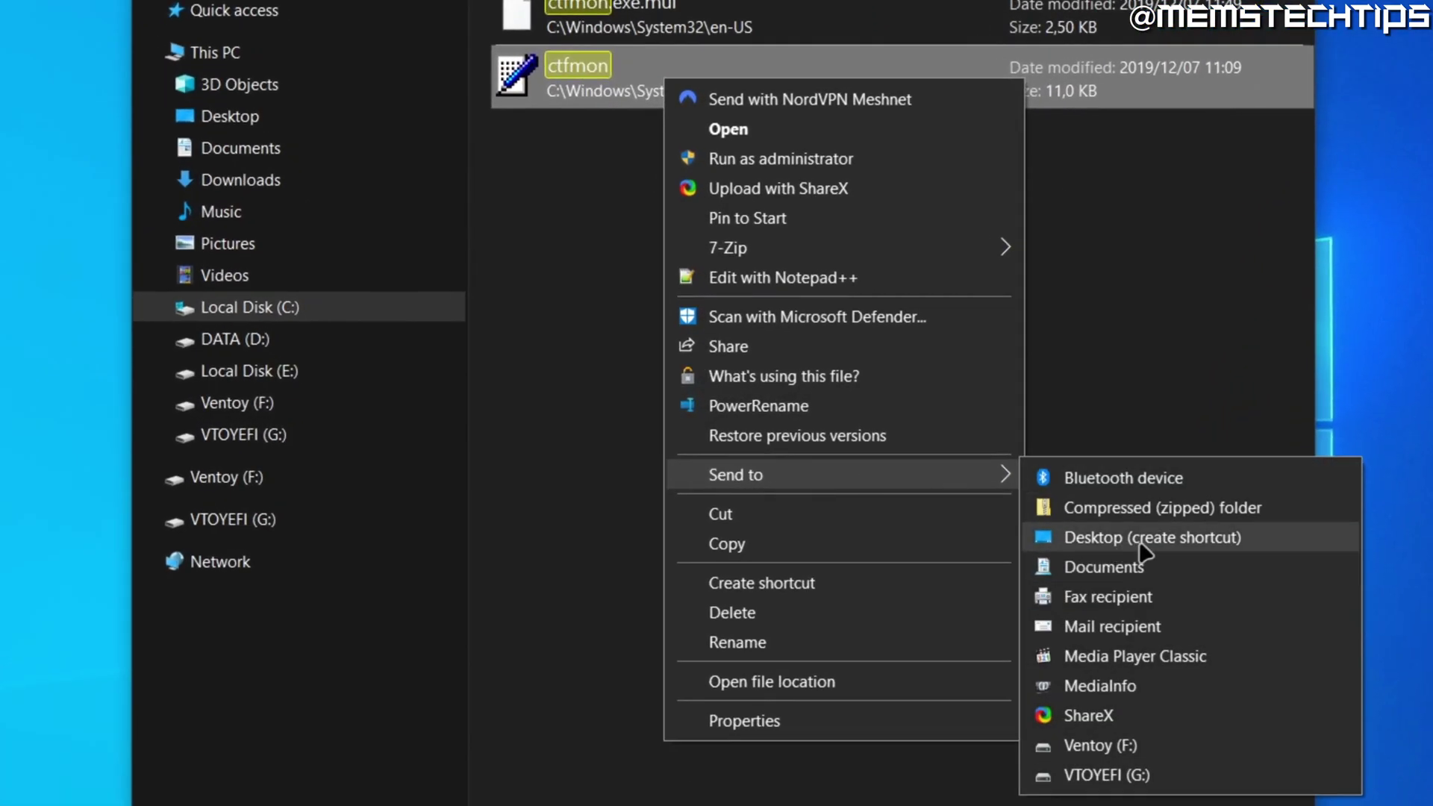
left_click(1207, 545)
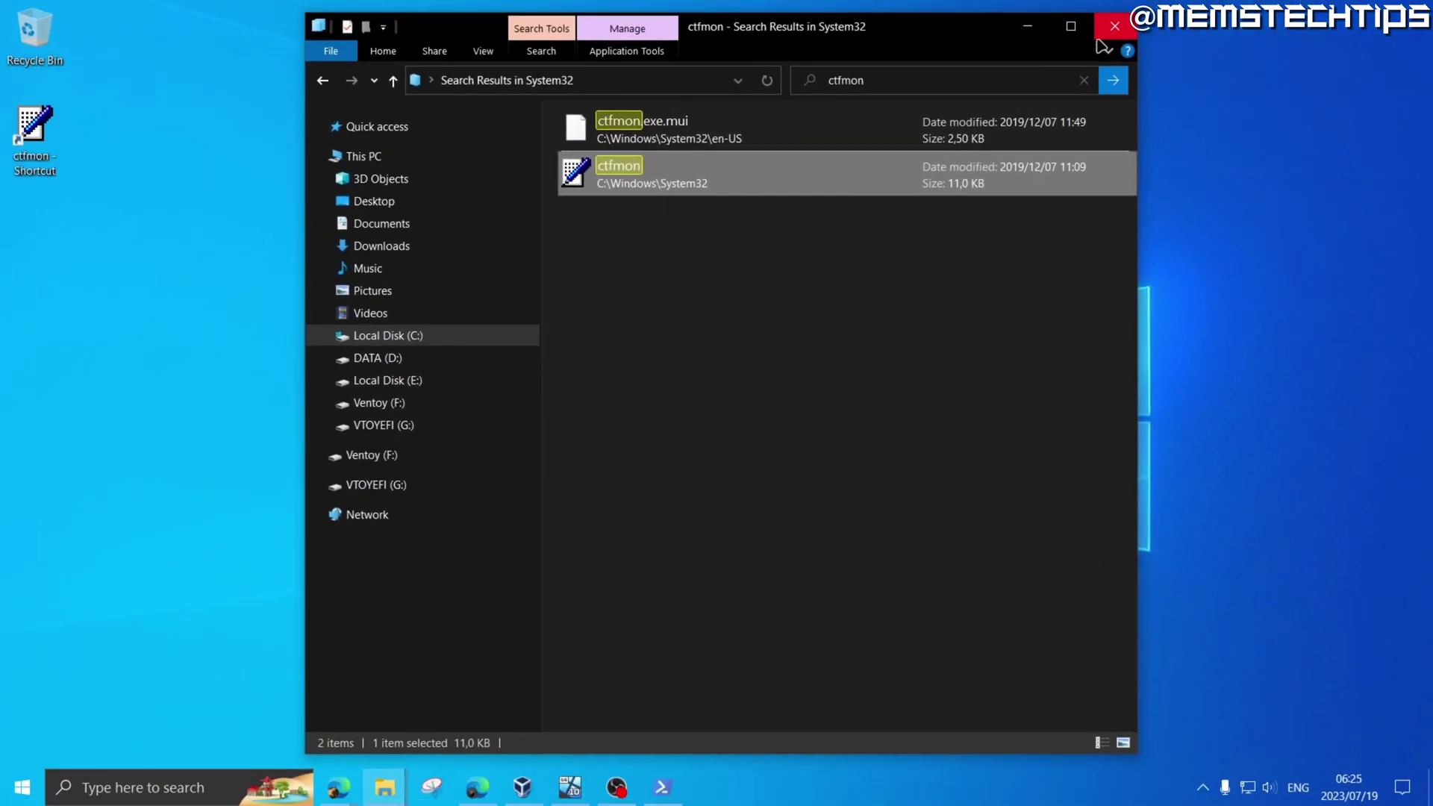
left_click(1117, 28)
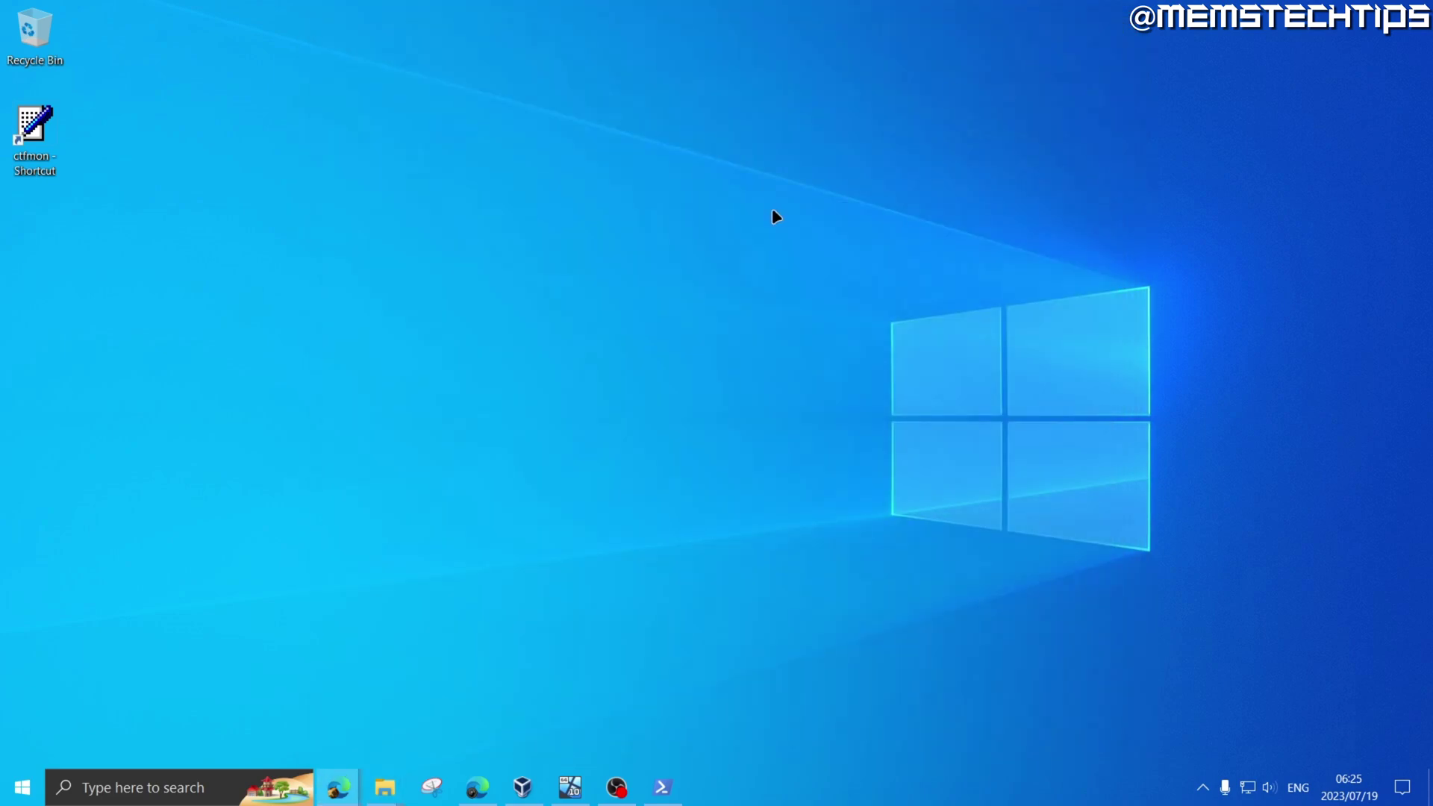
Step: Open the common Startup folder with the Run command 'shell:common startup'
key("super+r")
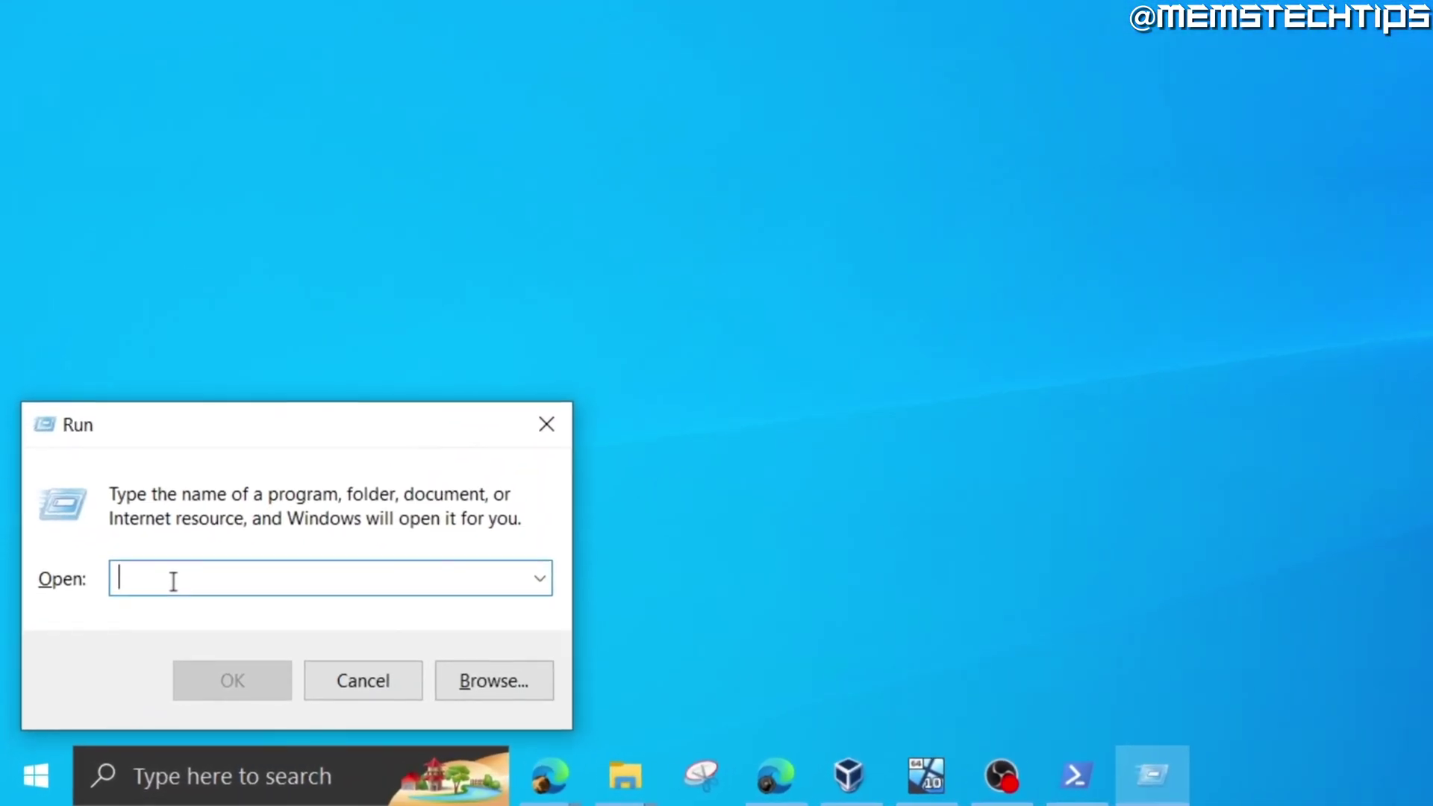
type("she")
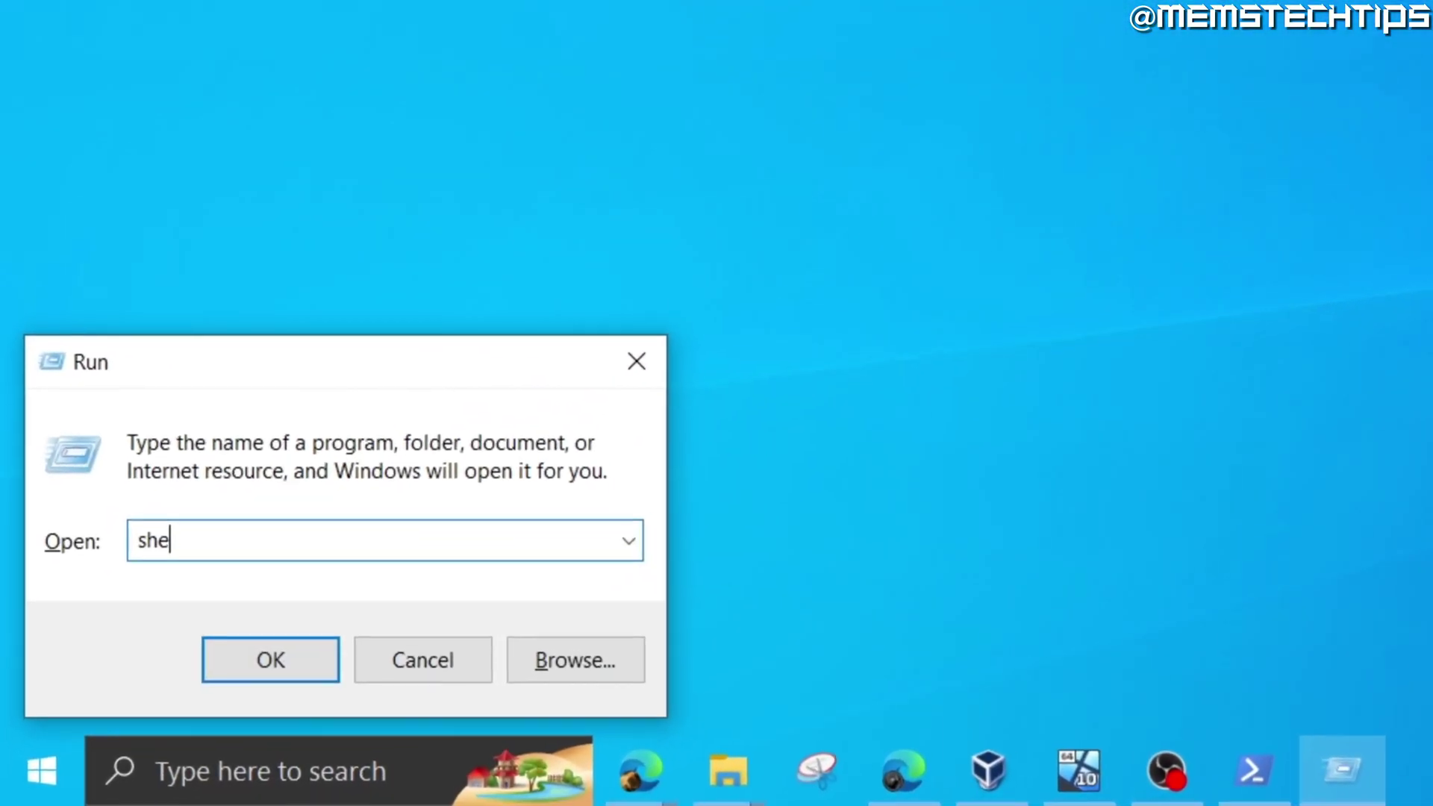
type("ll:common startup")
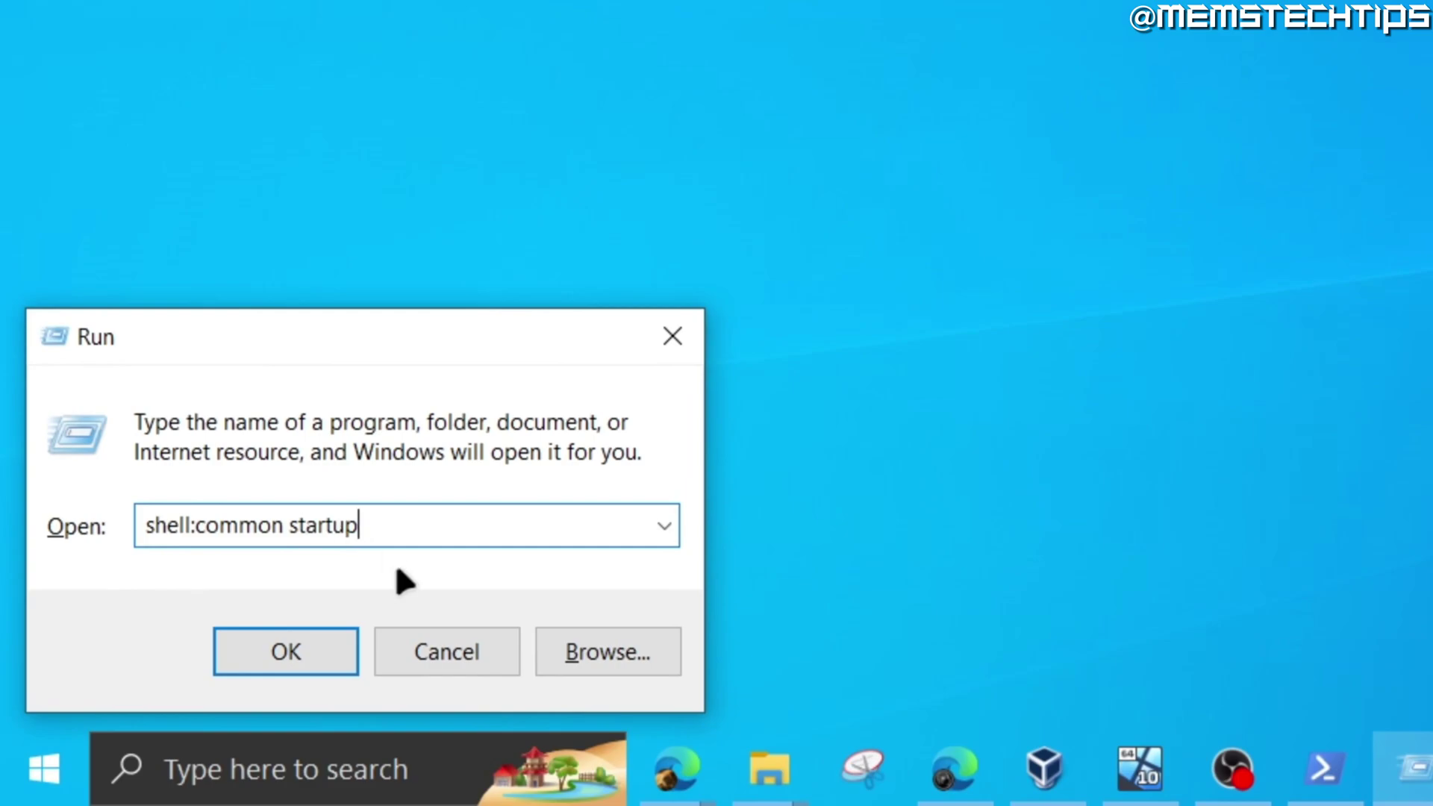
left_click(323, 653)
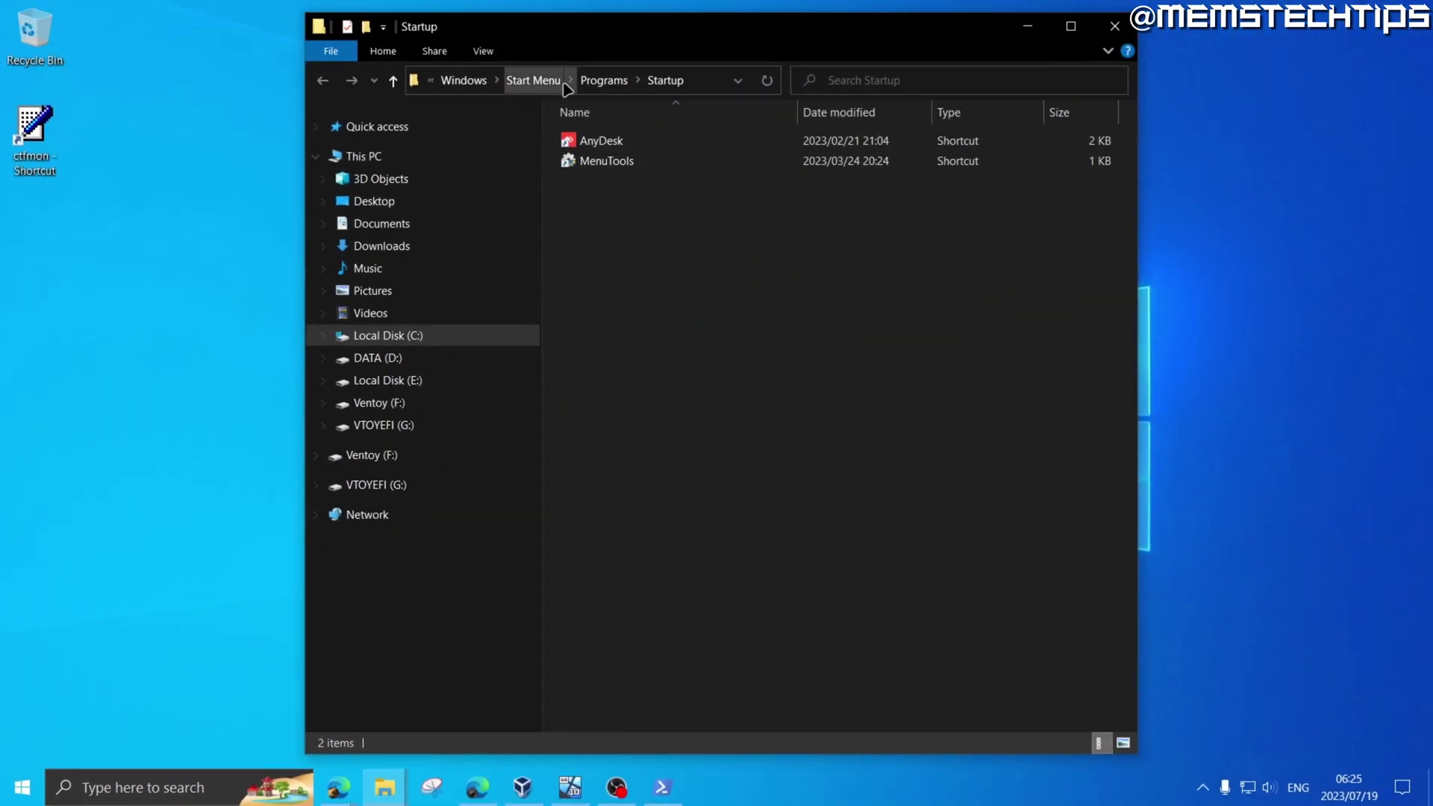
left_click_drag(585, 29, 571, 29)
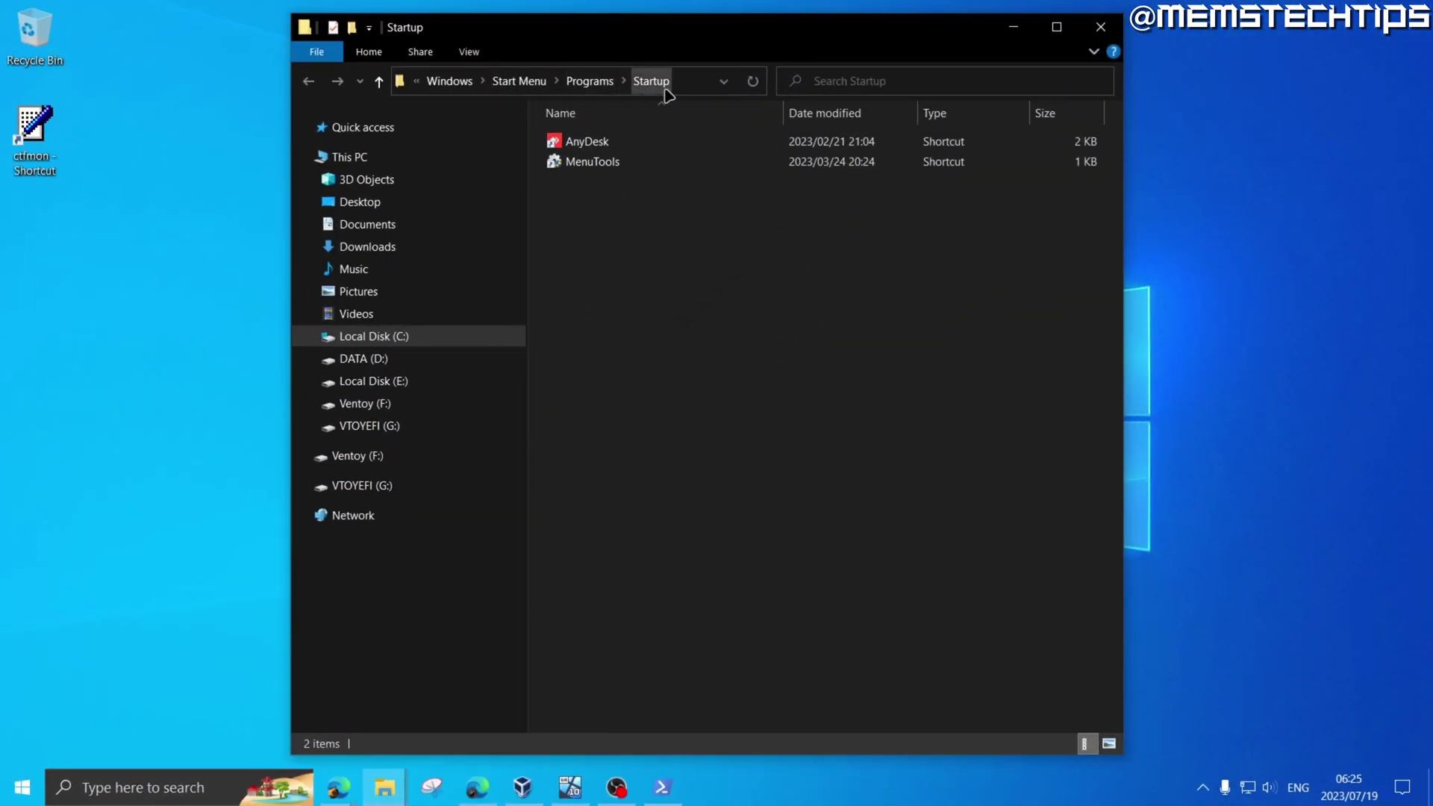
Step: Copy the desktop ctfmon shortcut into the Startup folder with admin permission, then close it
left_click(30, 127)
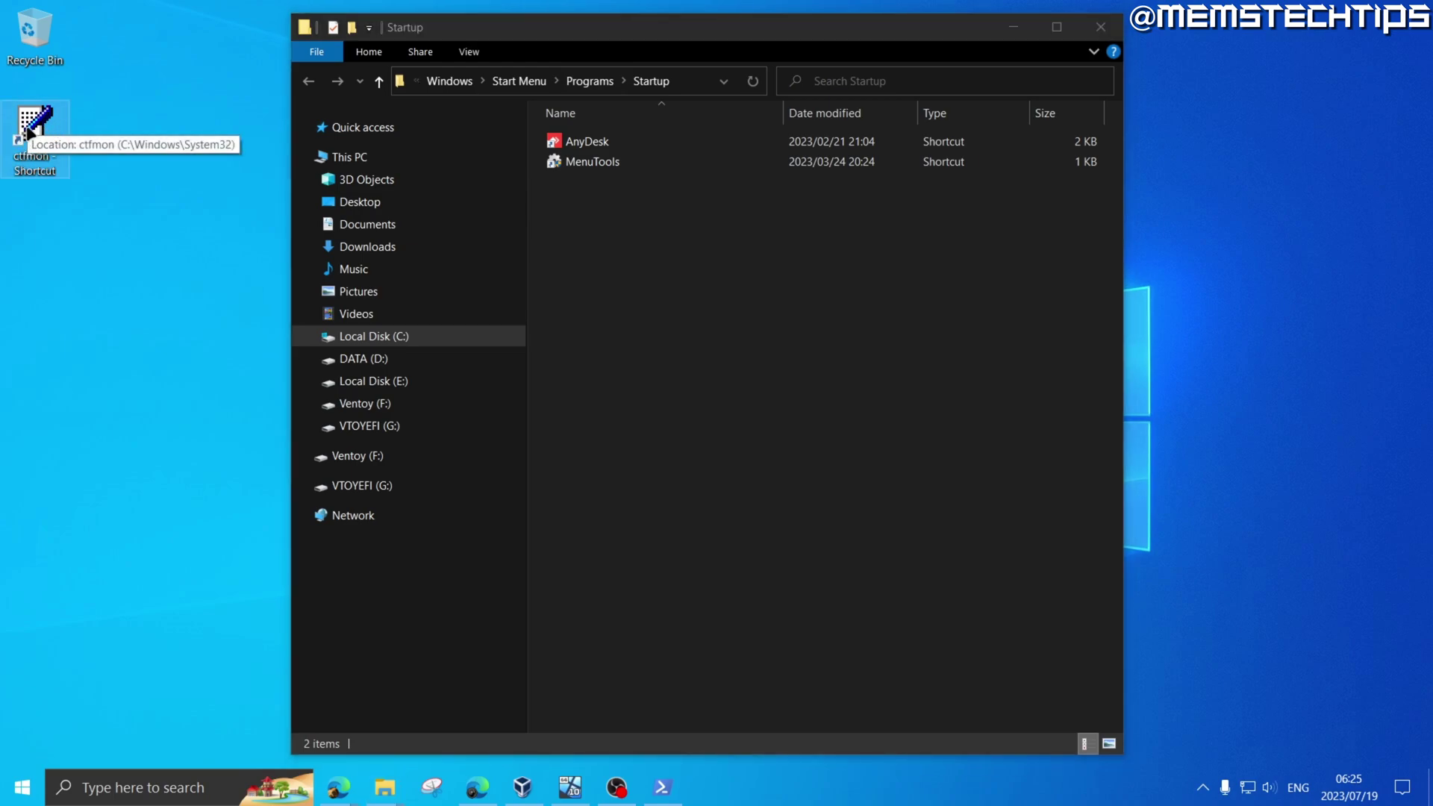
left_click_drag(30, 133, 595, 242)
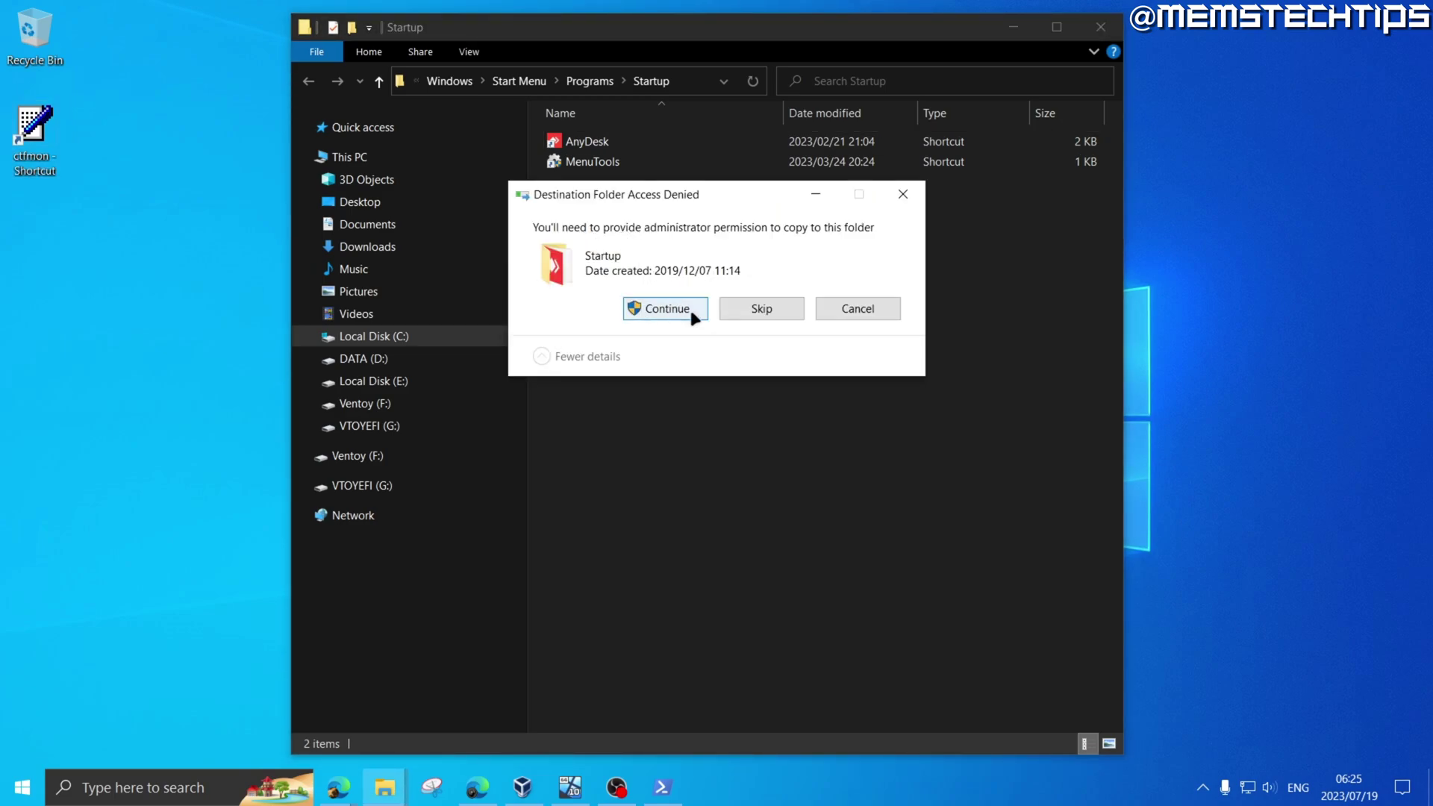
left_click(667, 308)
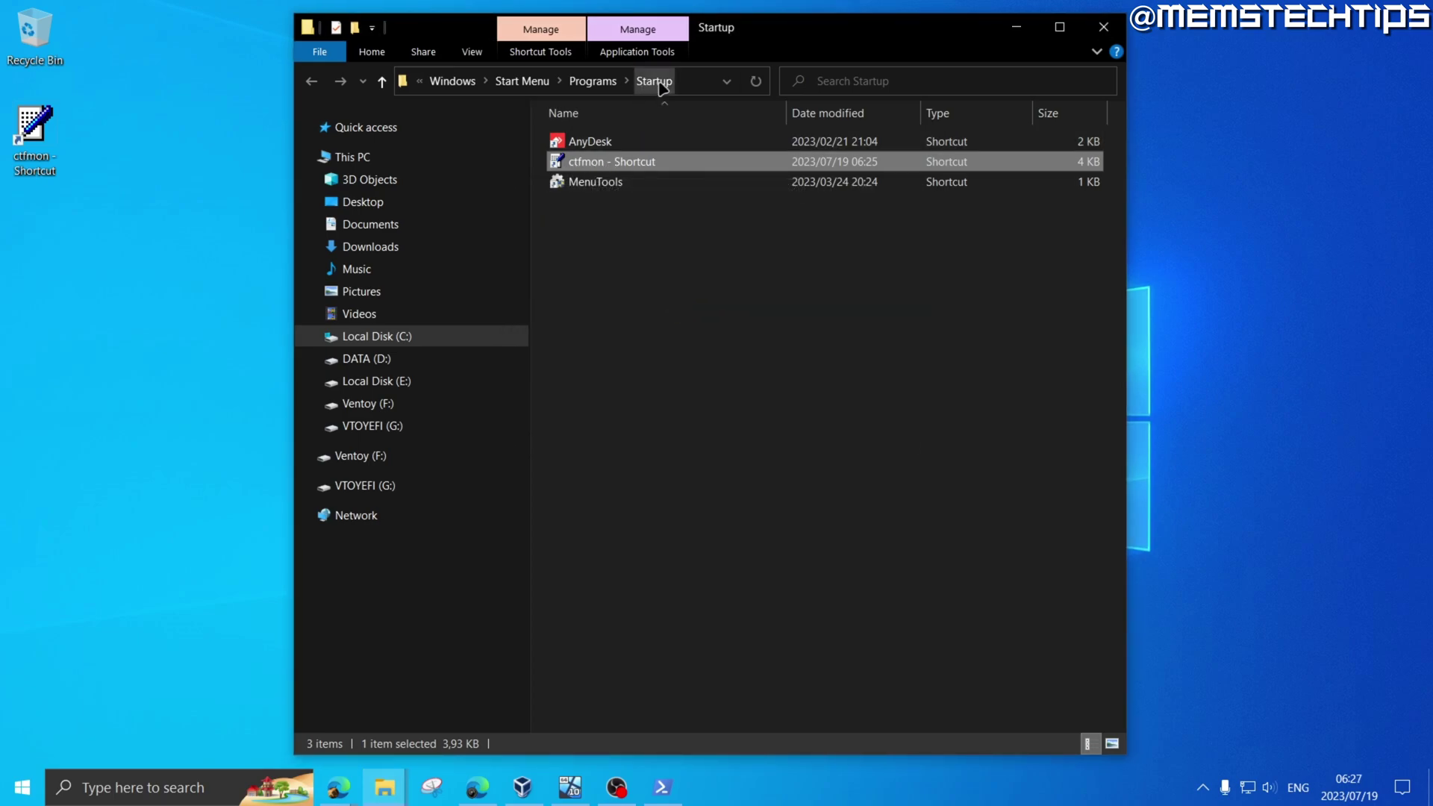
left_click(1103, 26)
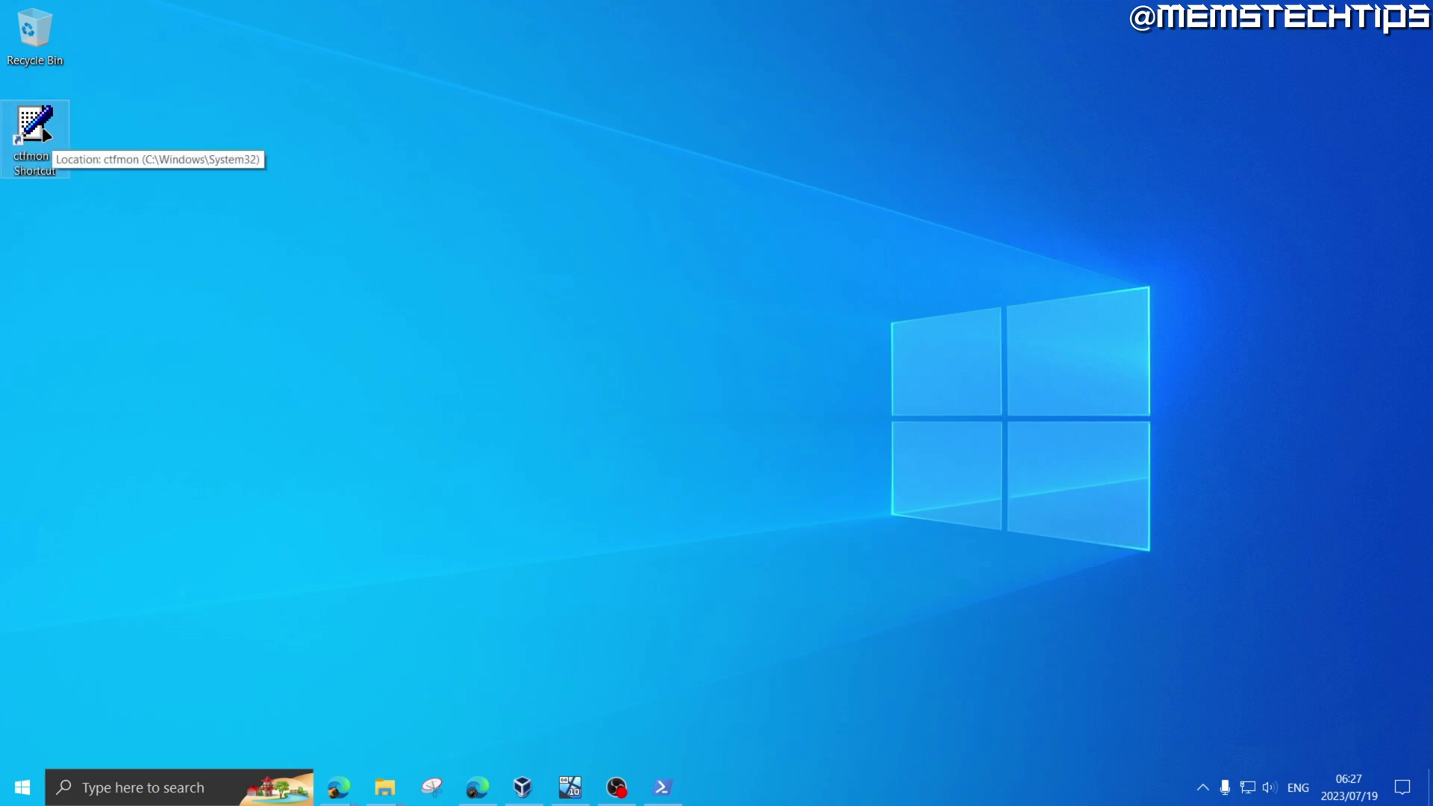
Step: Delete the desktop ctfmon shortcut and run DISM /Online /Cleanup-Image /RestoreHealth in admin PowerShell
left_click_drag(39, 138, 34, 33)
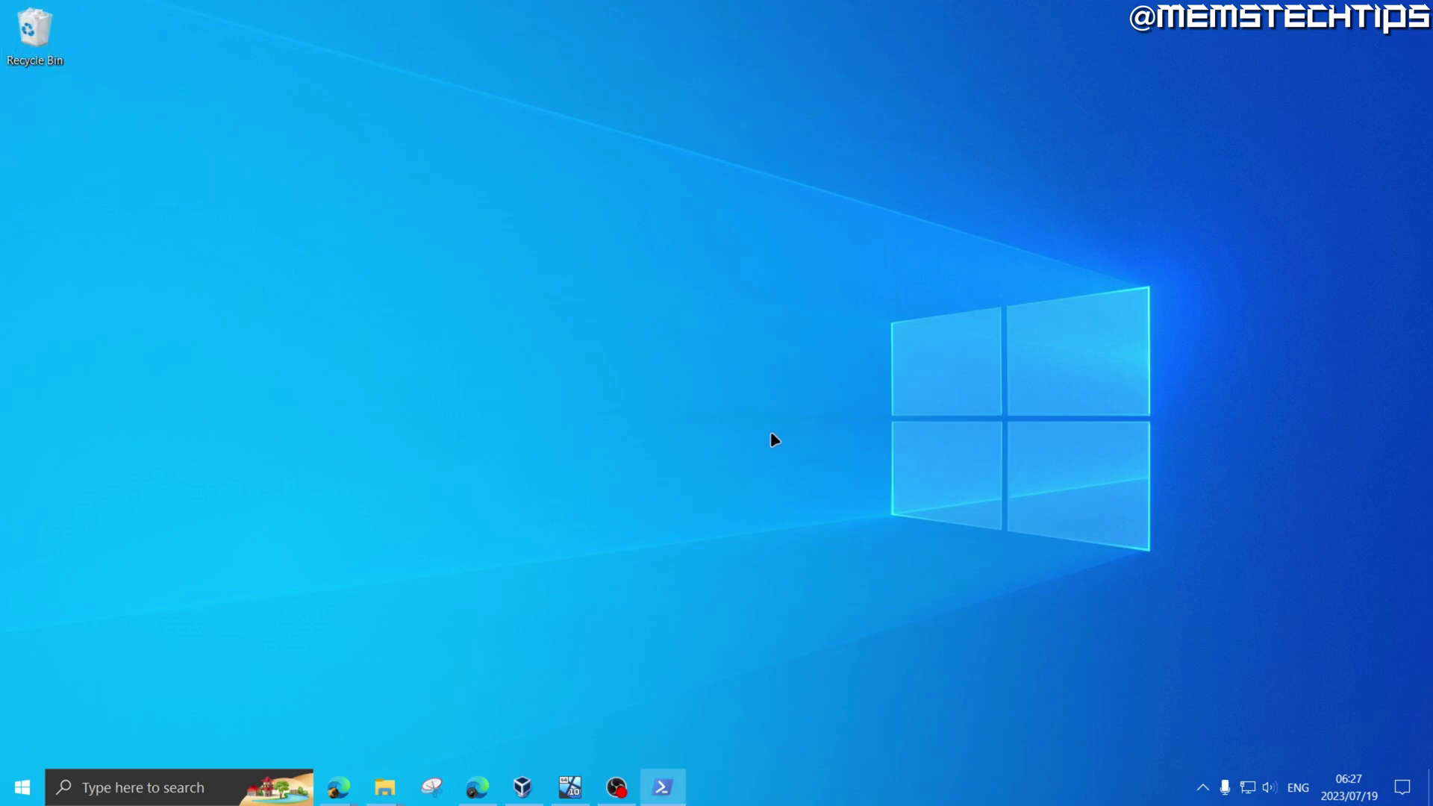
left_click(677, 790)
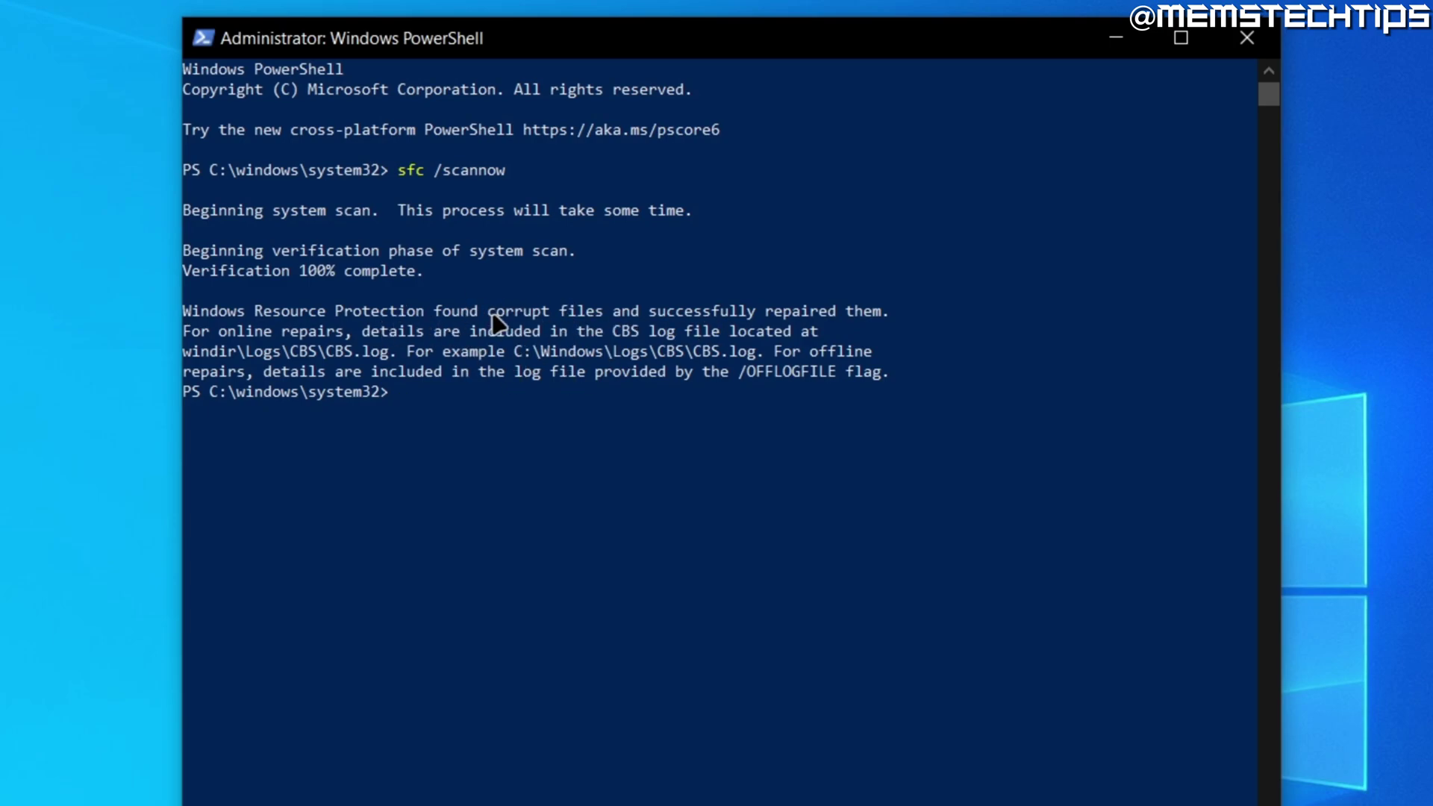
right_click(385, 419)
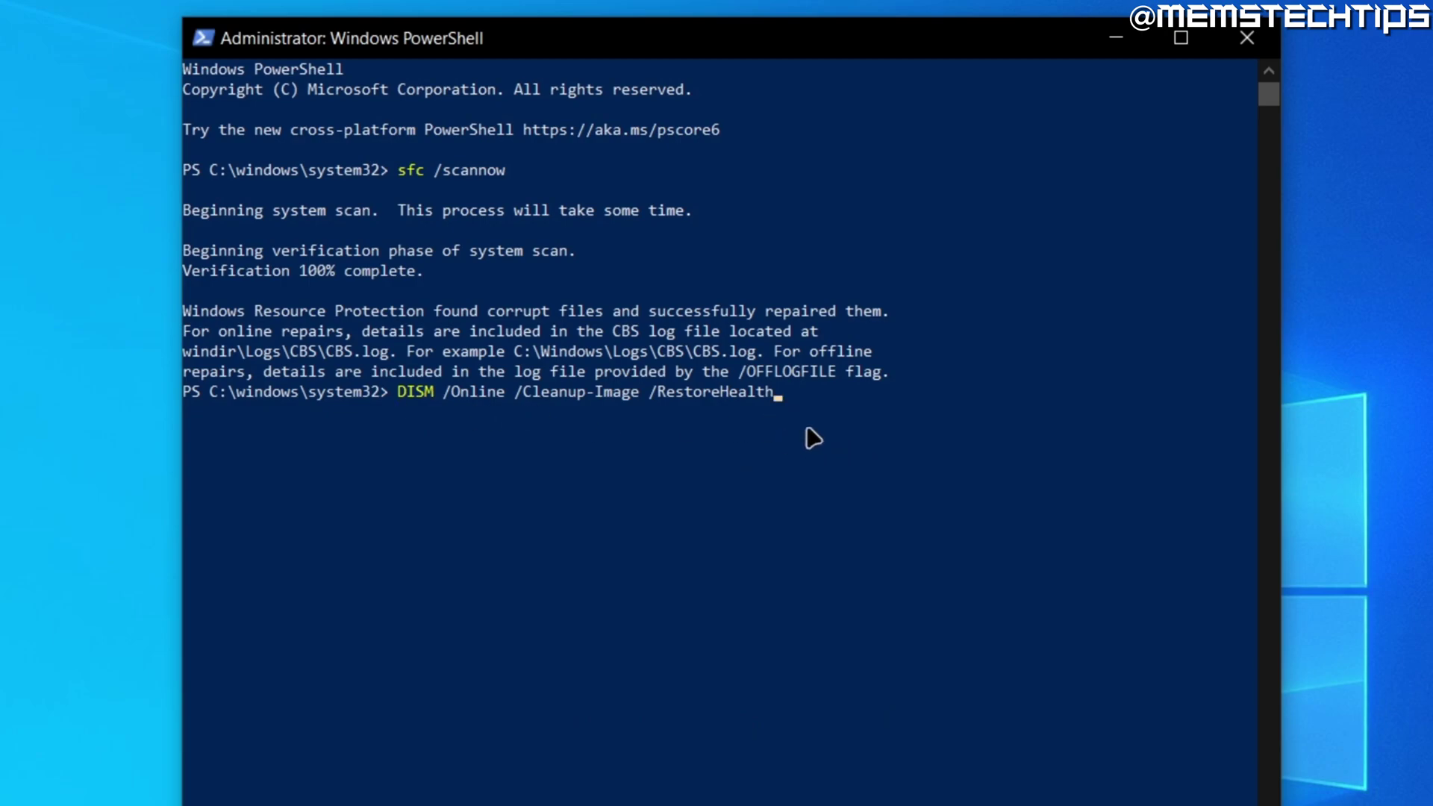
key("Return")
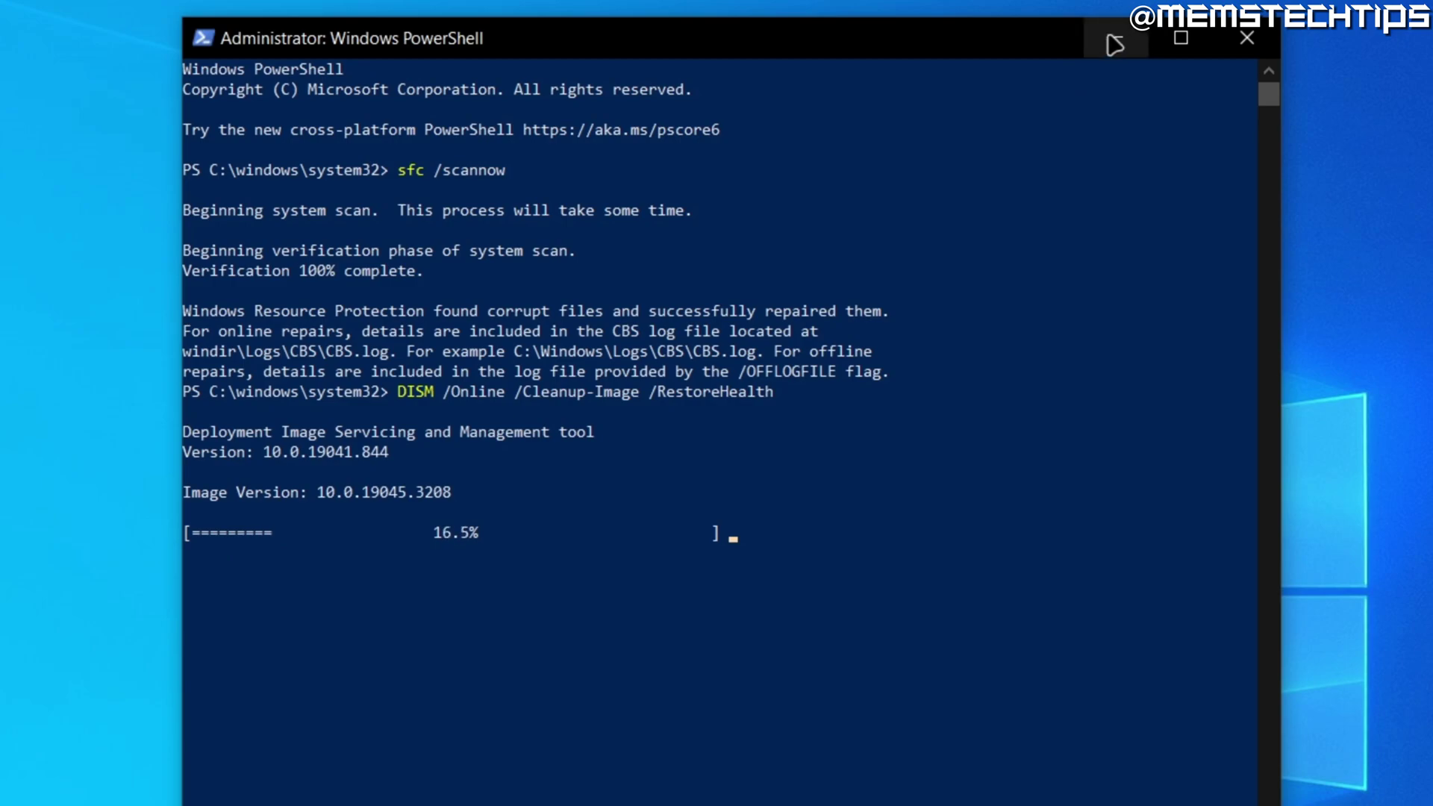
left_click(1117, 44)
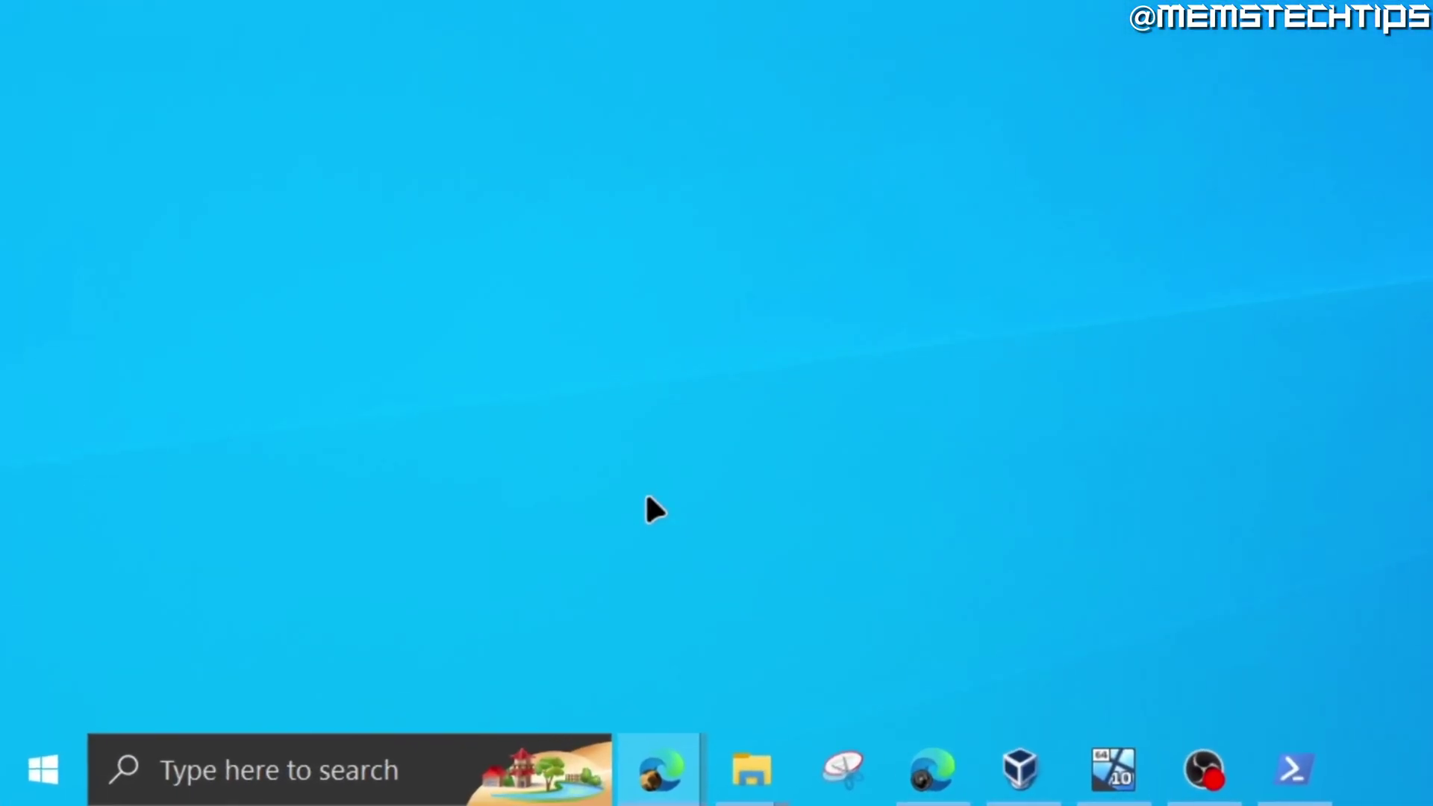
Step: Launch services.msc and scroll the services list down to the W entries
key("super+r")
type("services.msc")
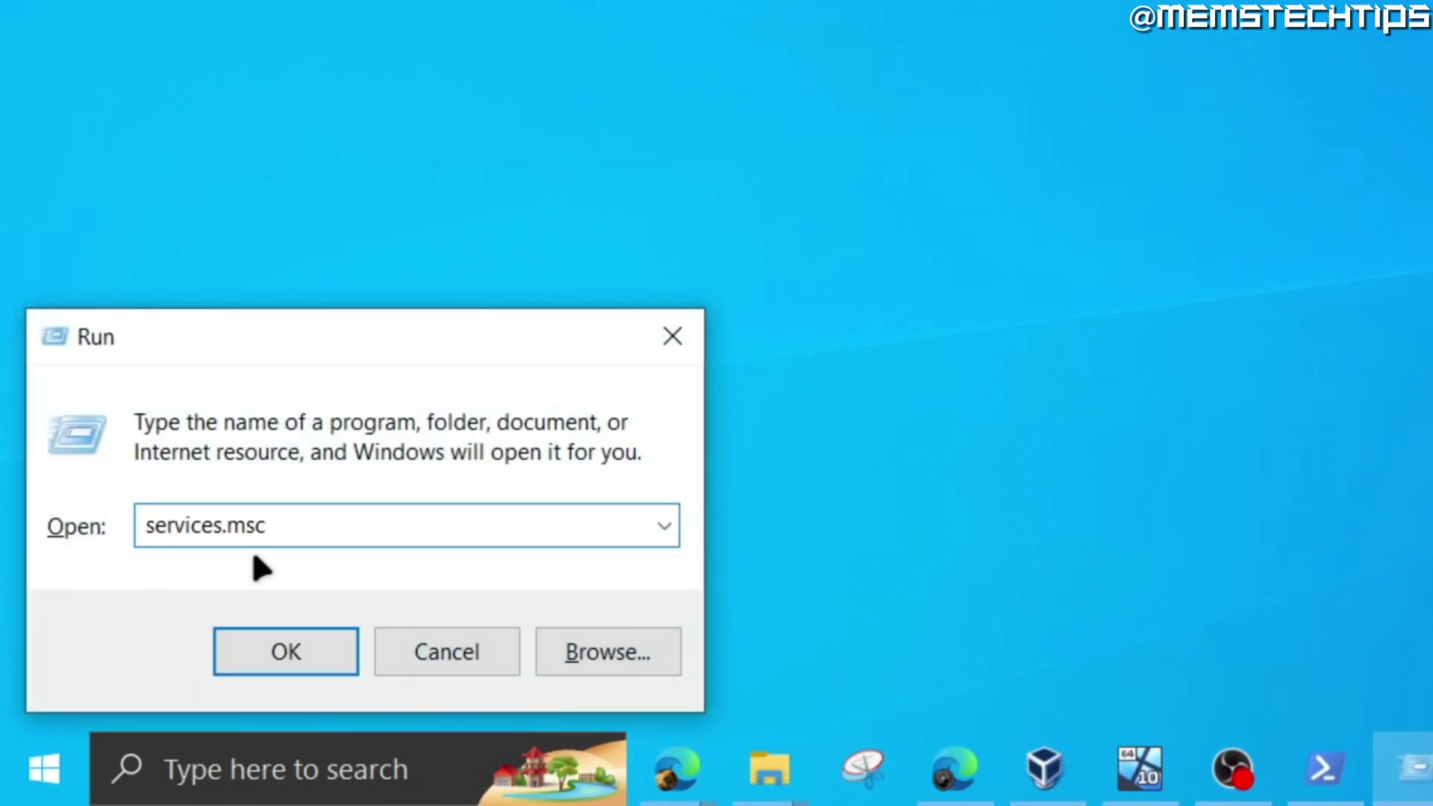
left_click(299, 651)
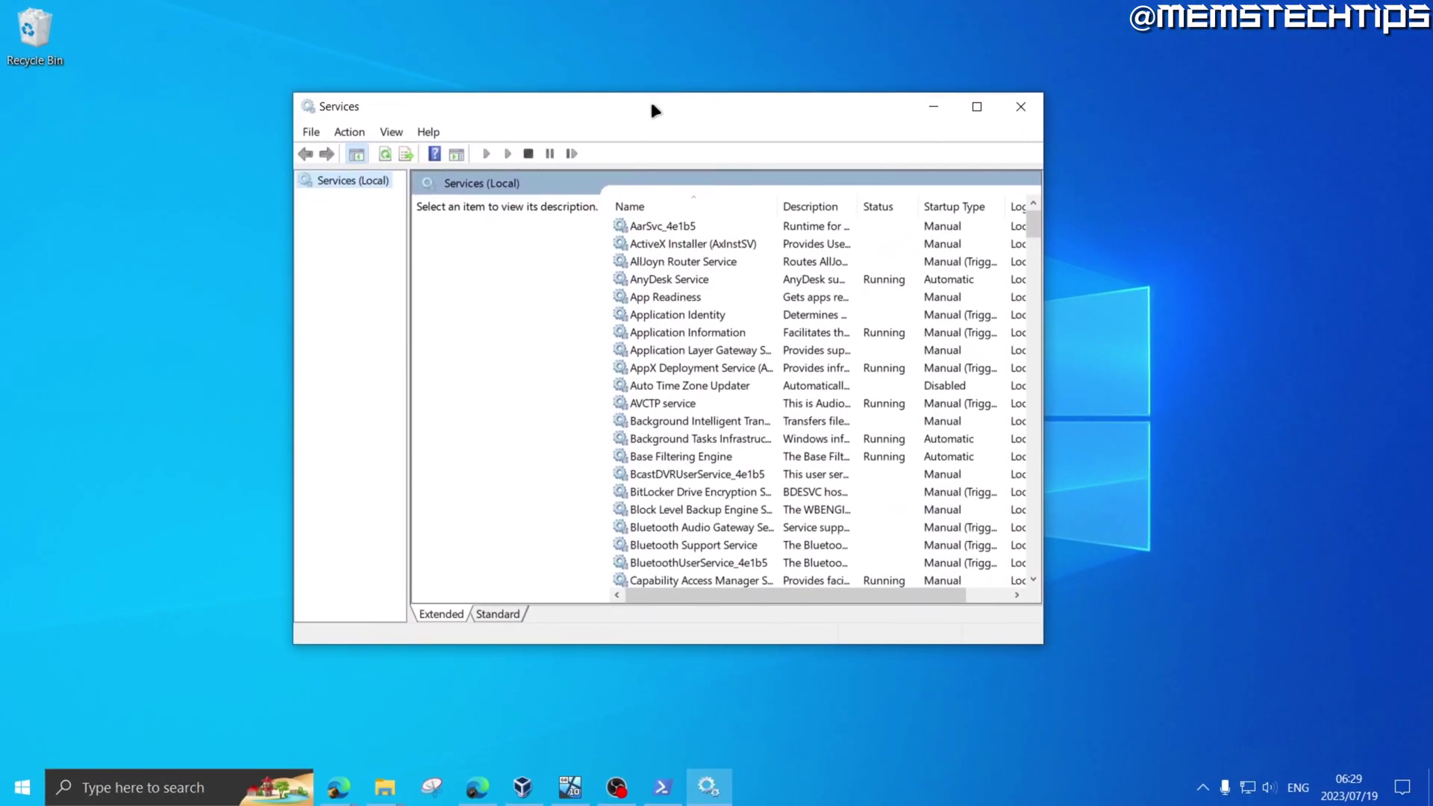
left_click(664, 226)
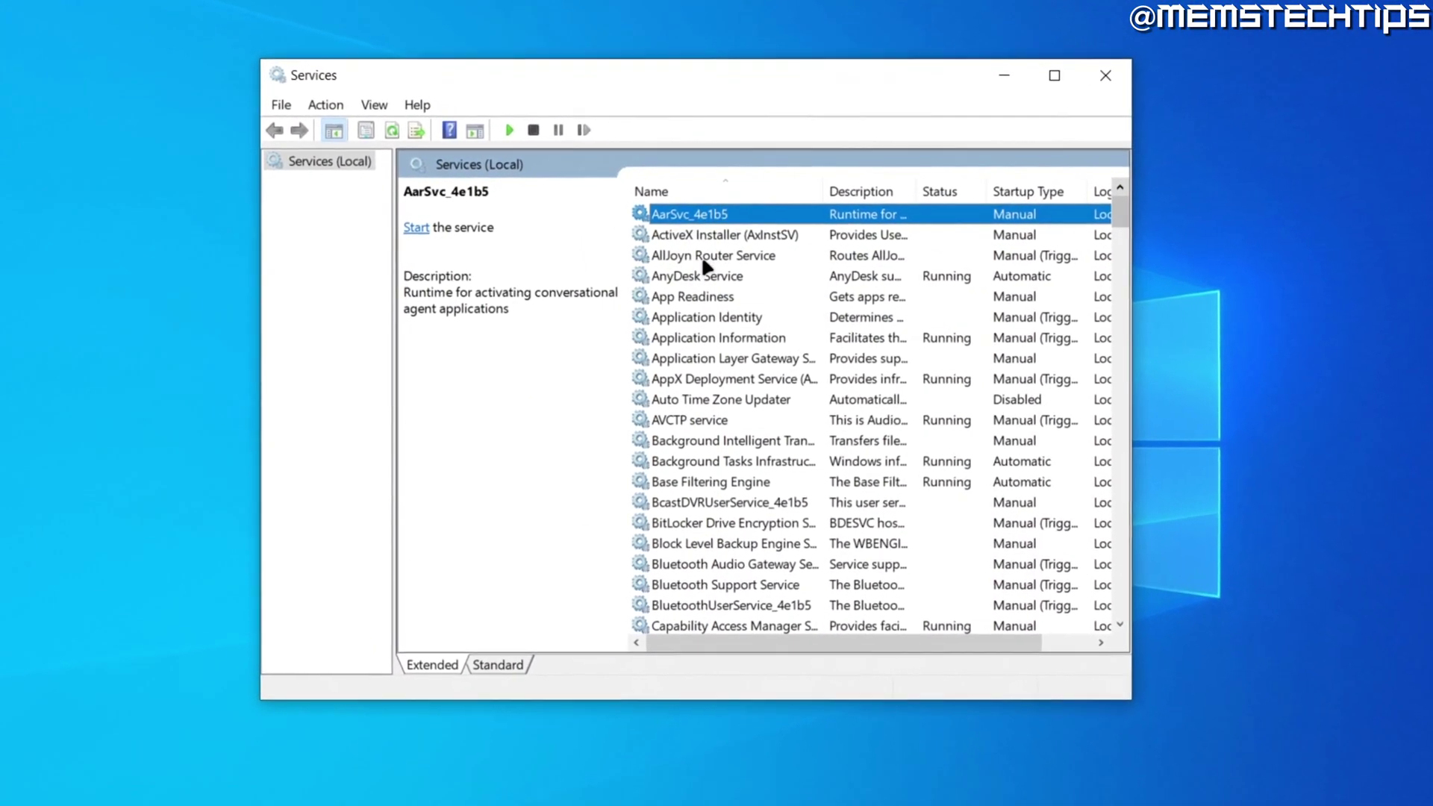
left_click(701, 255)
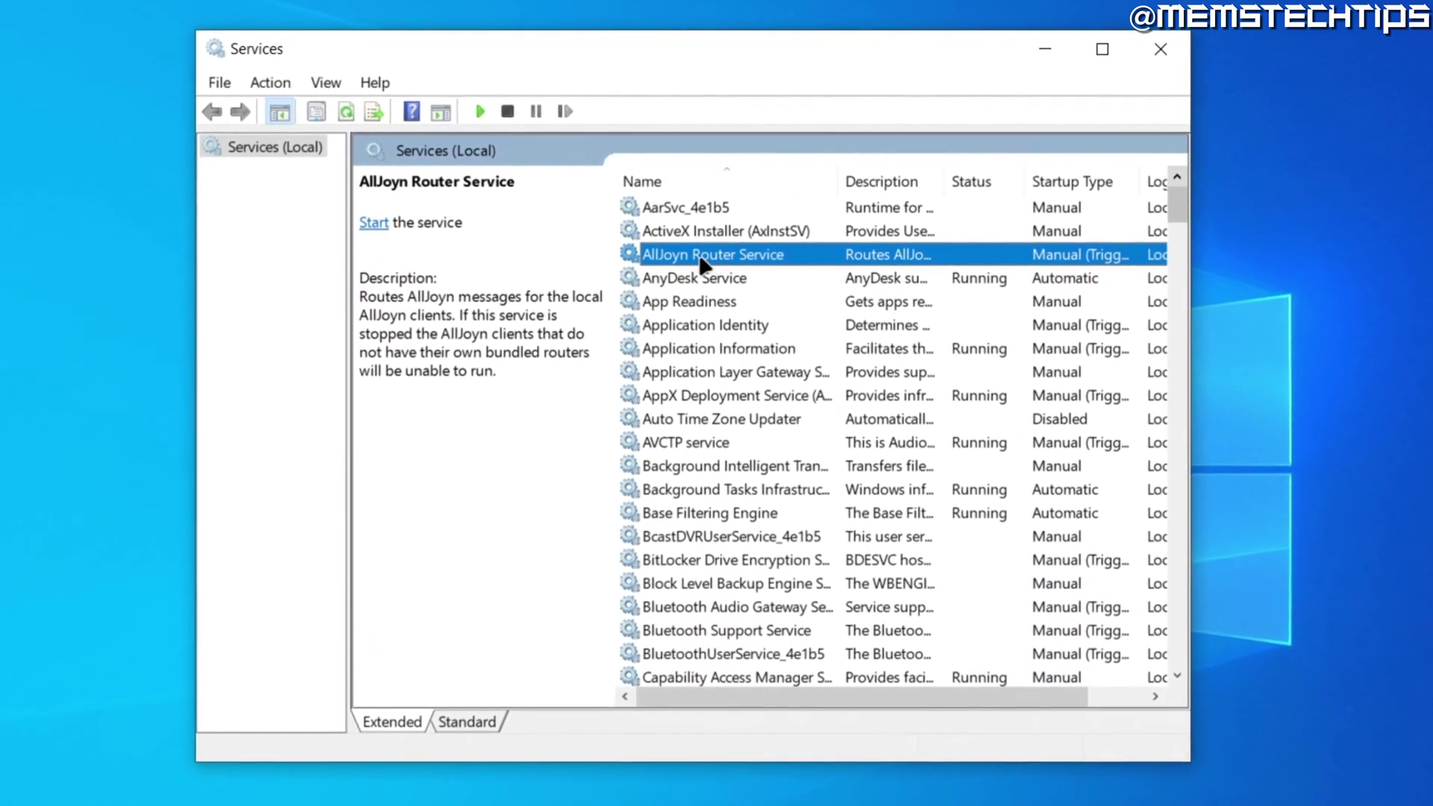
key("w")
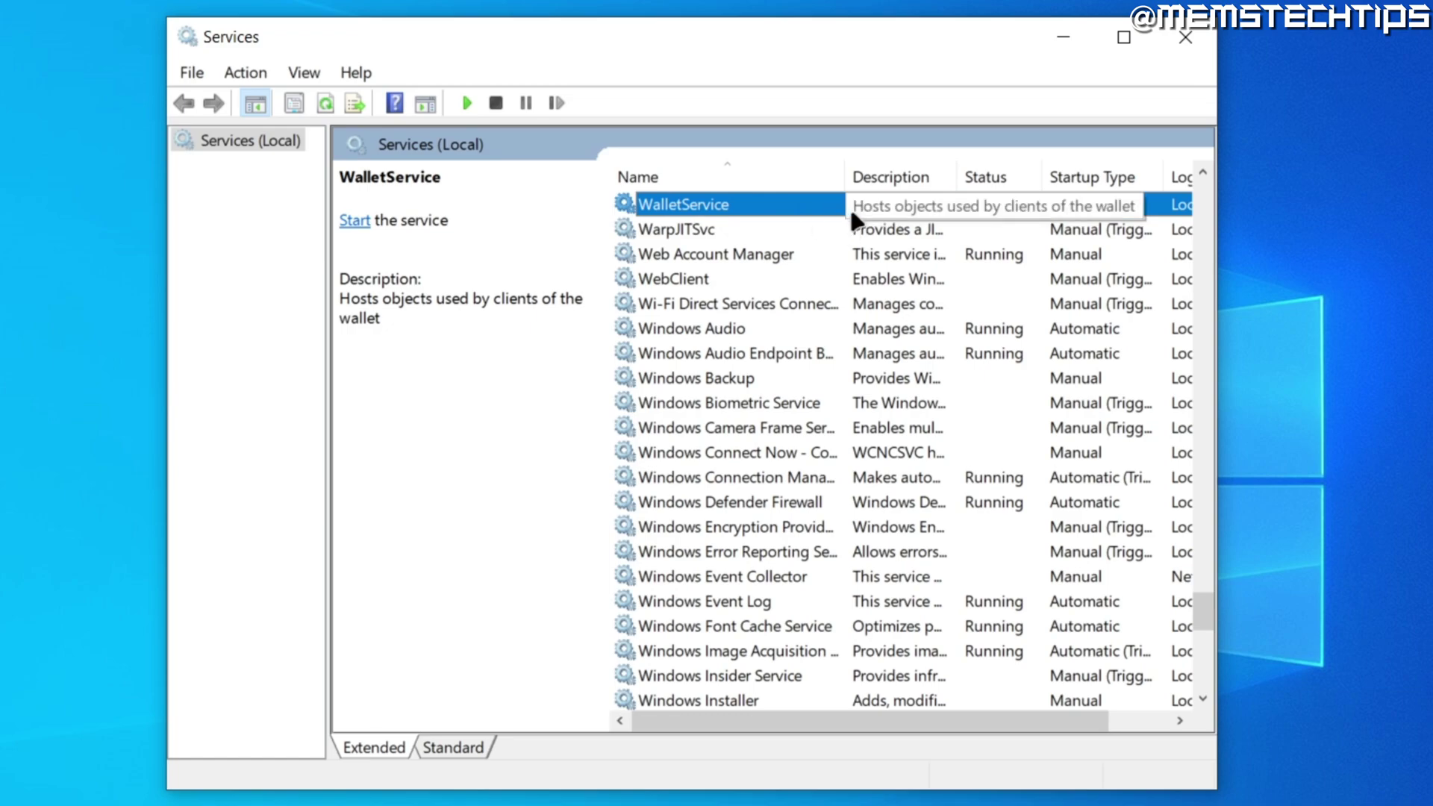
scroll(853, 210, "down", 8)
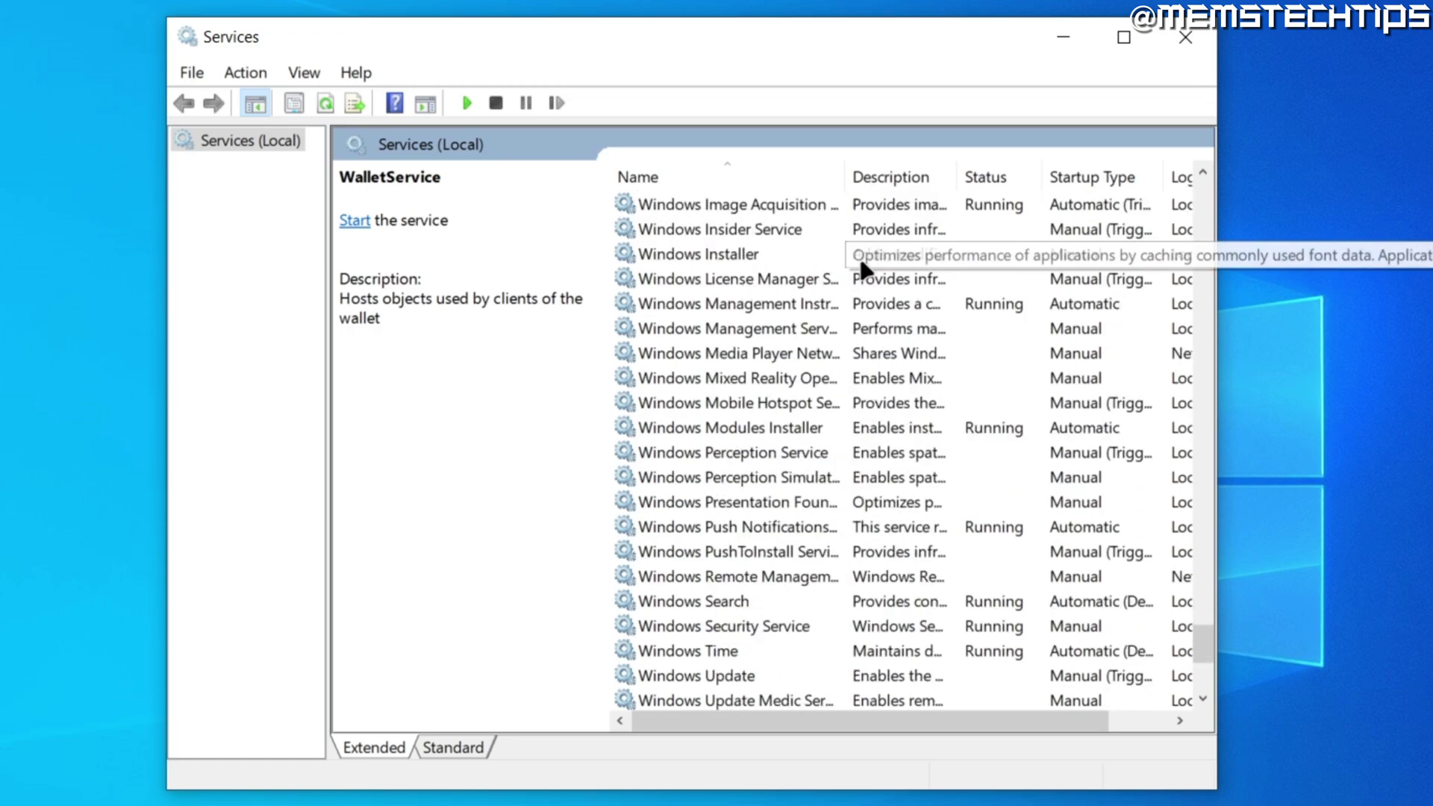
scroll(849, 263, "down", 1)
Step: Check that Windows Search's startup type is Automatic (Delayed Start) and close its properties with OK
left_click(697, 378)
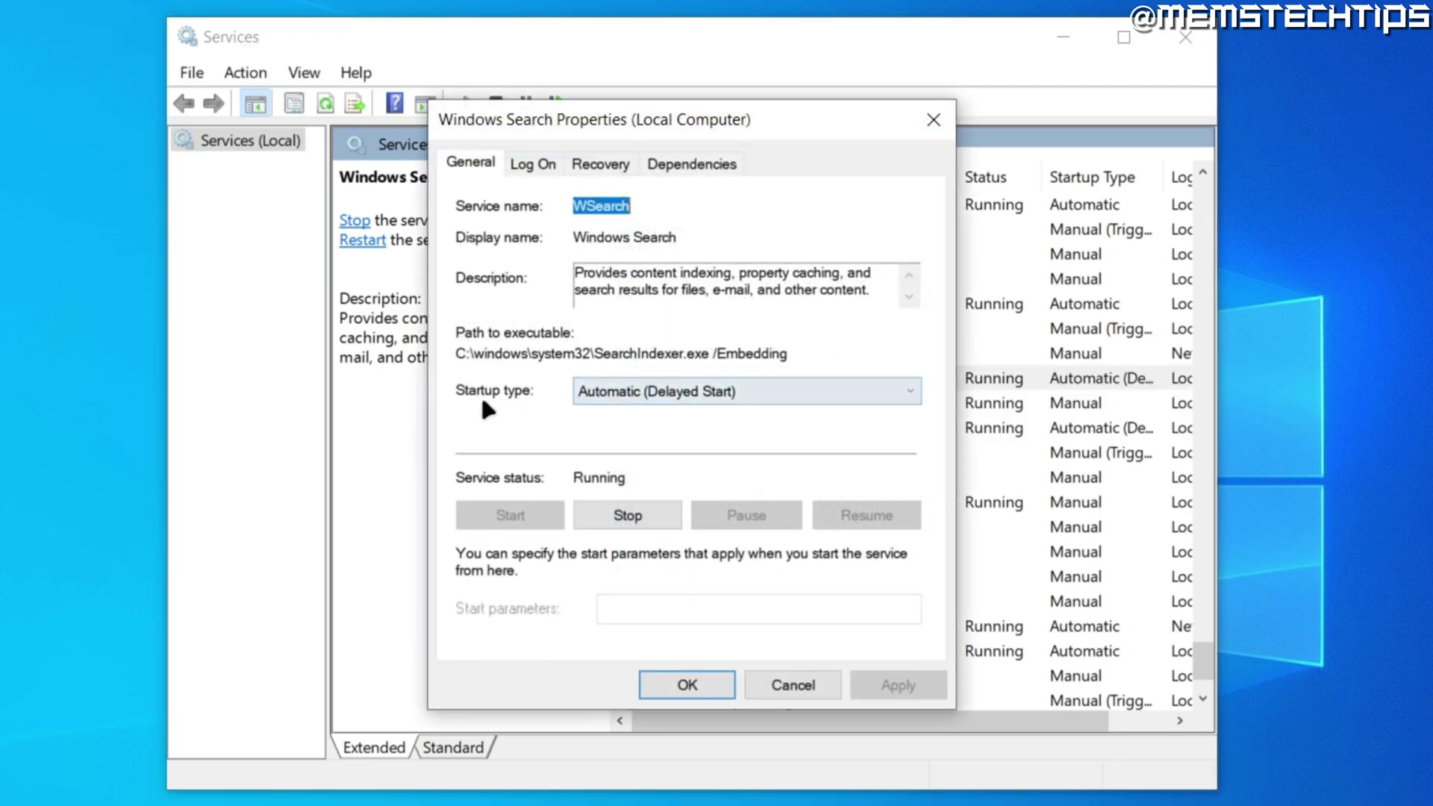
left_click(676, 391)
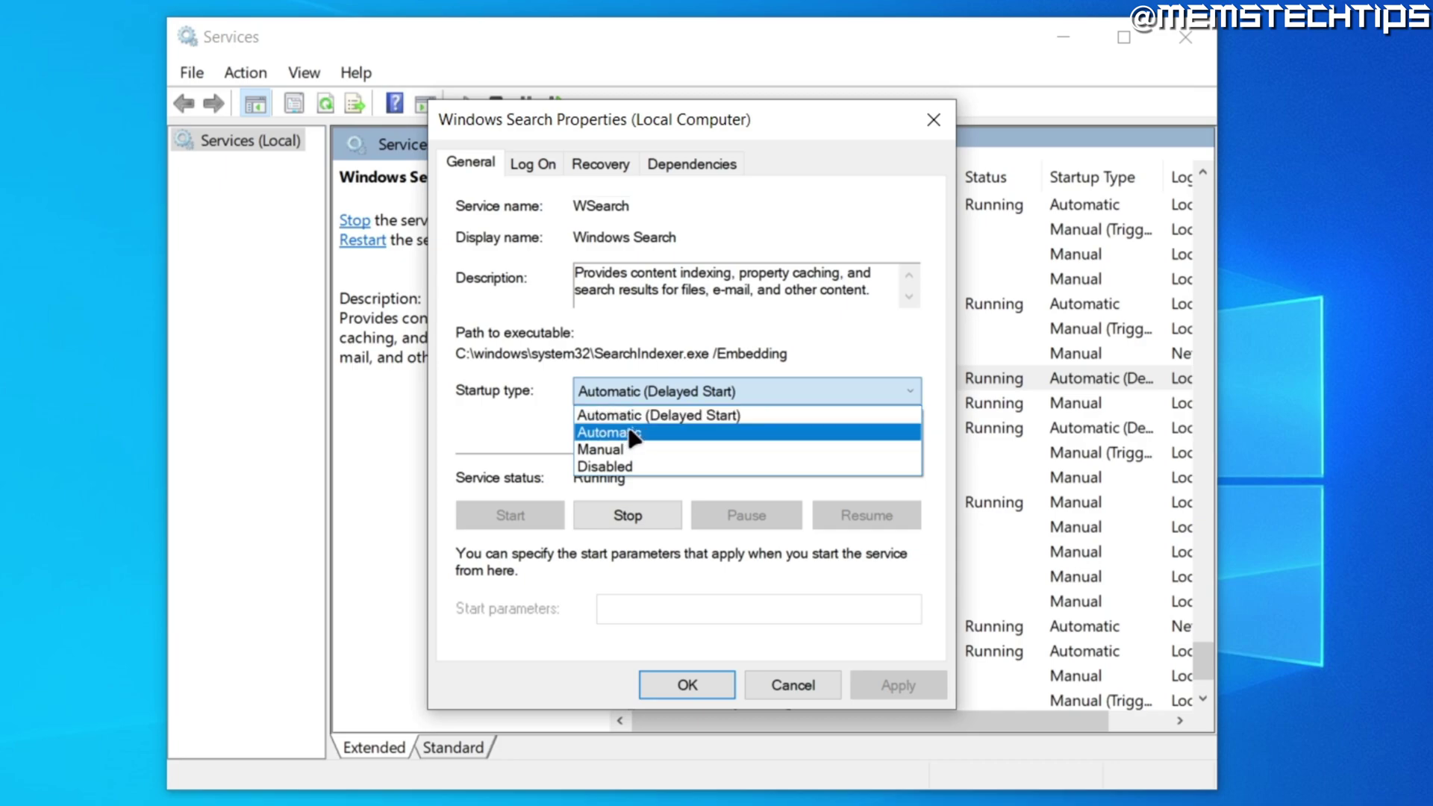
left_click(544, 405)
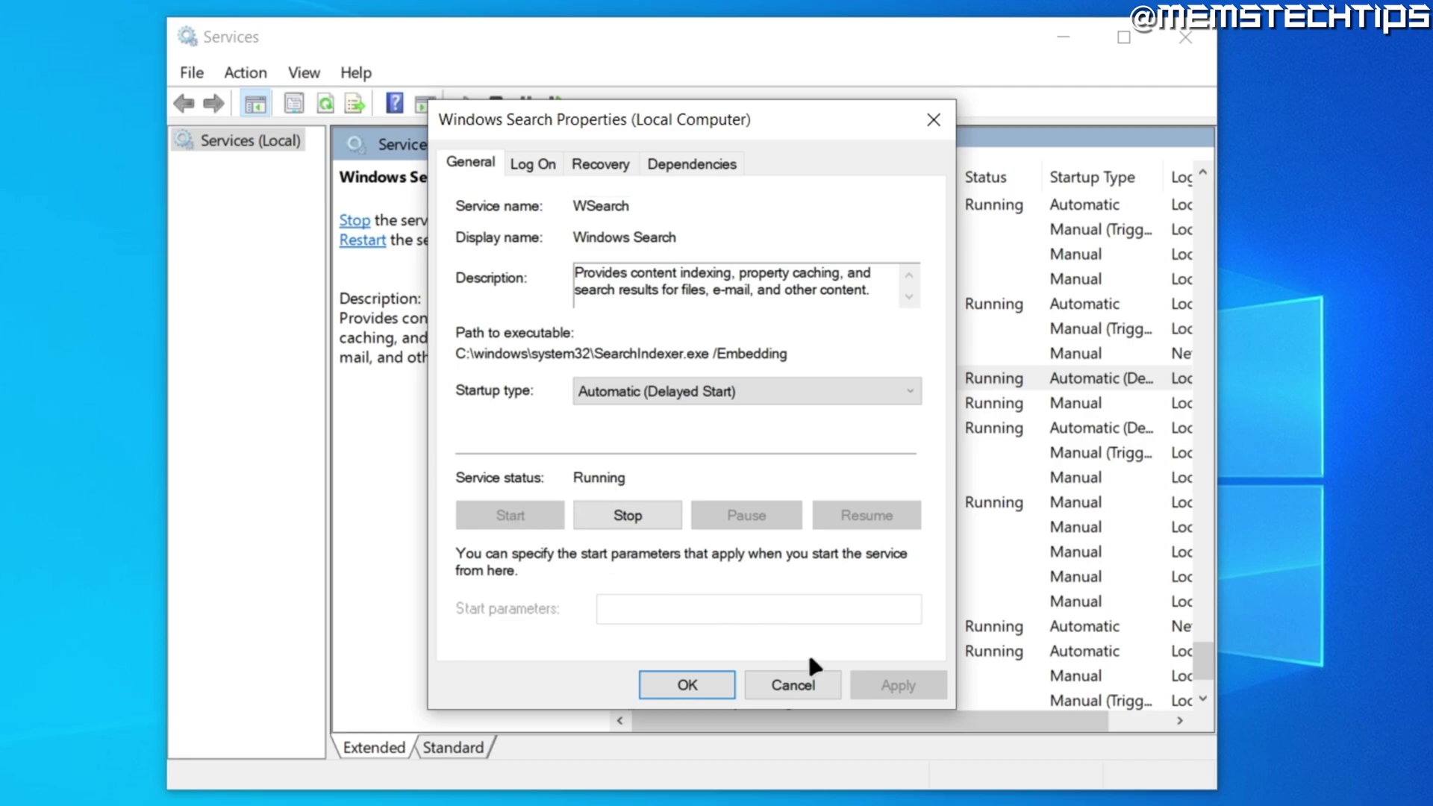
left_click(692, 679)
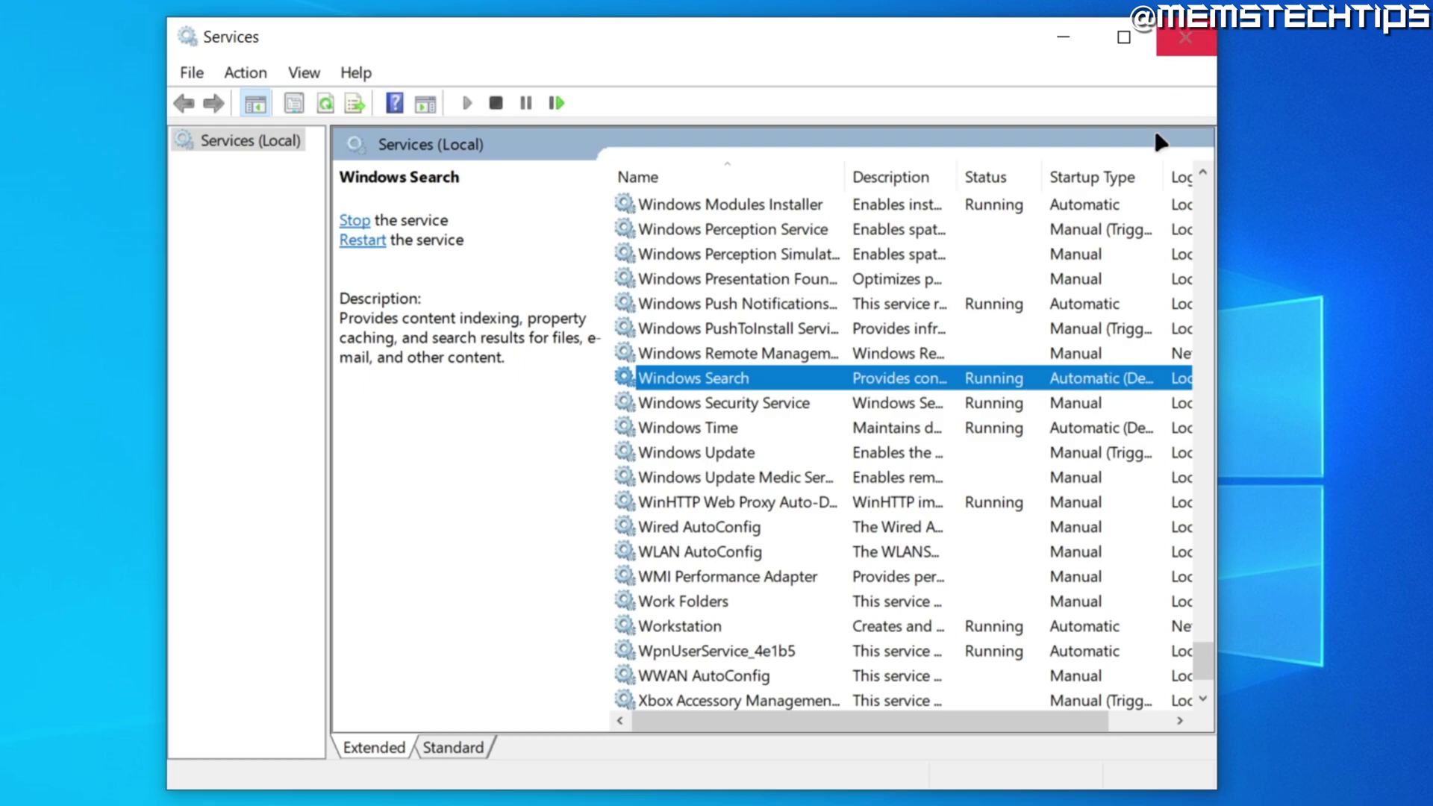
Step: Close Services, confirm DISM's restore operation completed successfully, and close PowerShell
left_click(1170, 48)
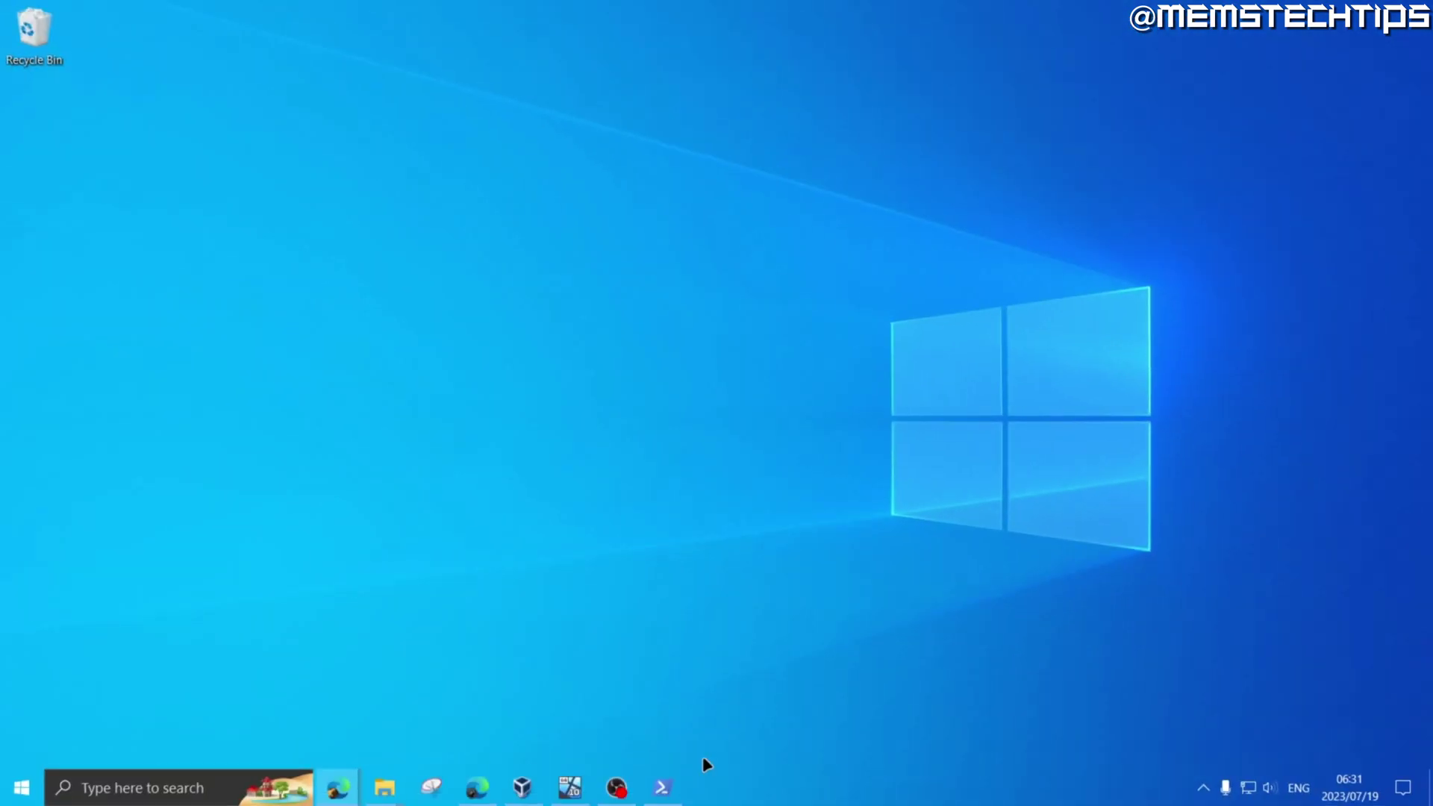
left_click(662, 787)
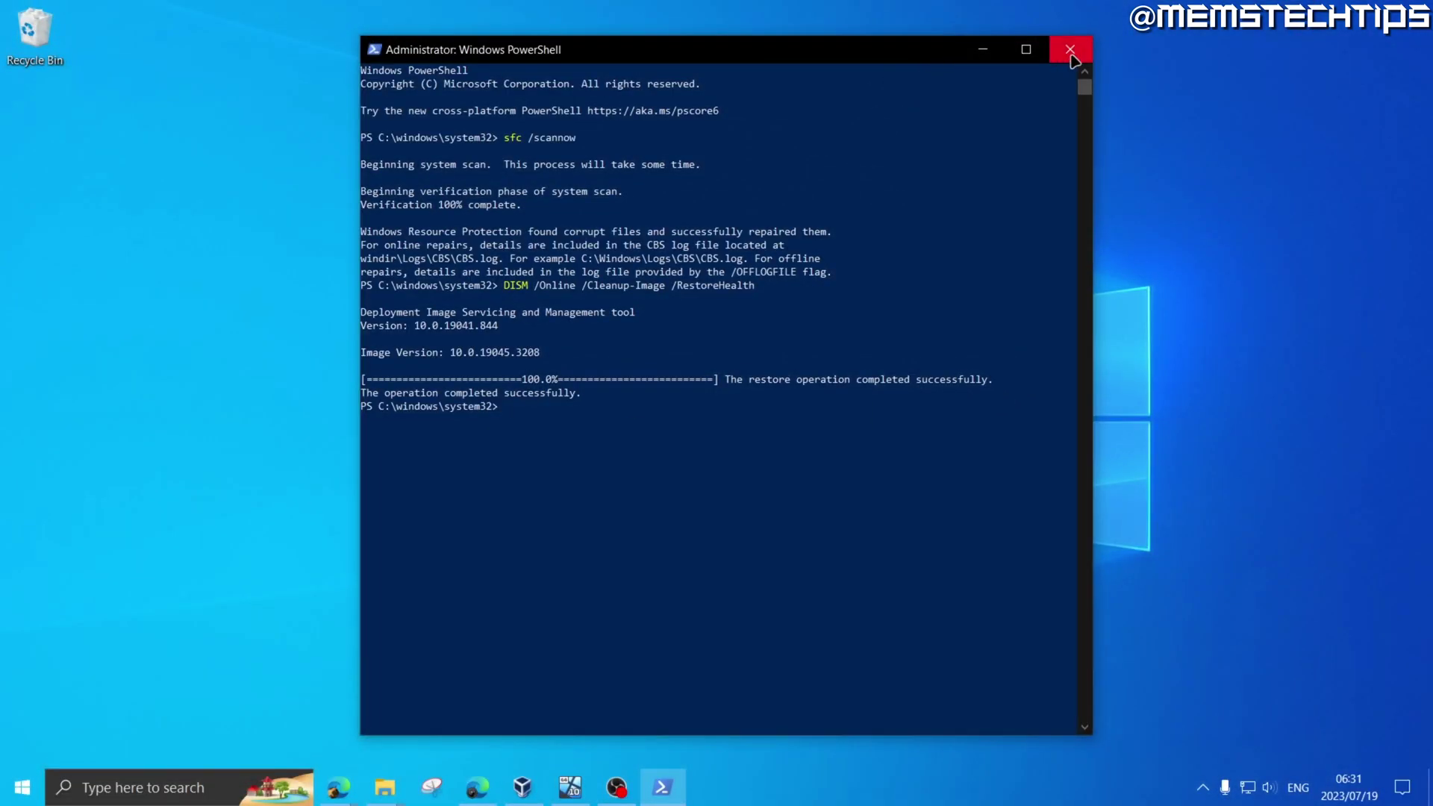
left_click(1241, 45)
Step: Restart the PC from the Start button's Shut down or sign out menu
right_click(23, 790)
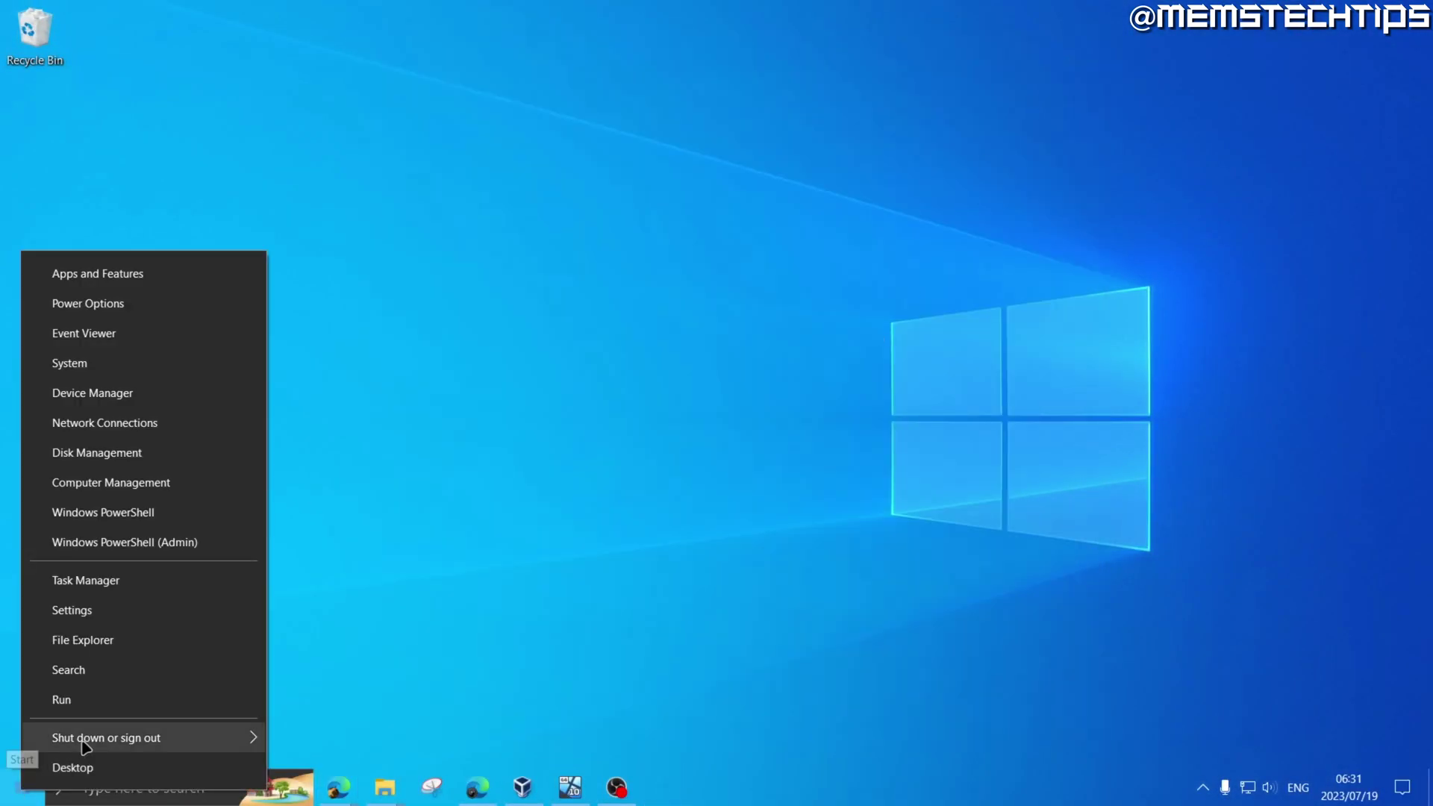
mouse_move(100, 748)
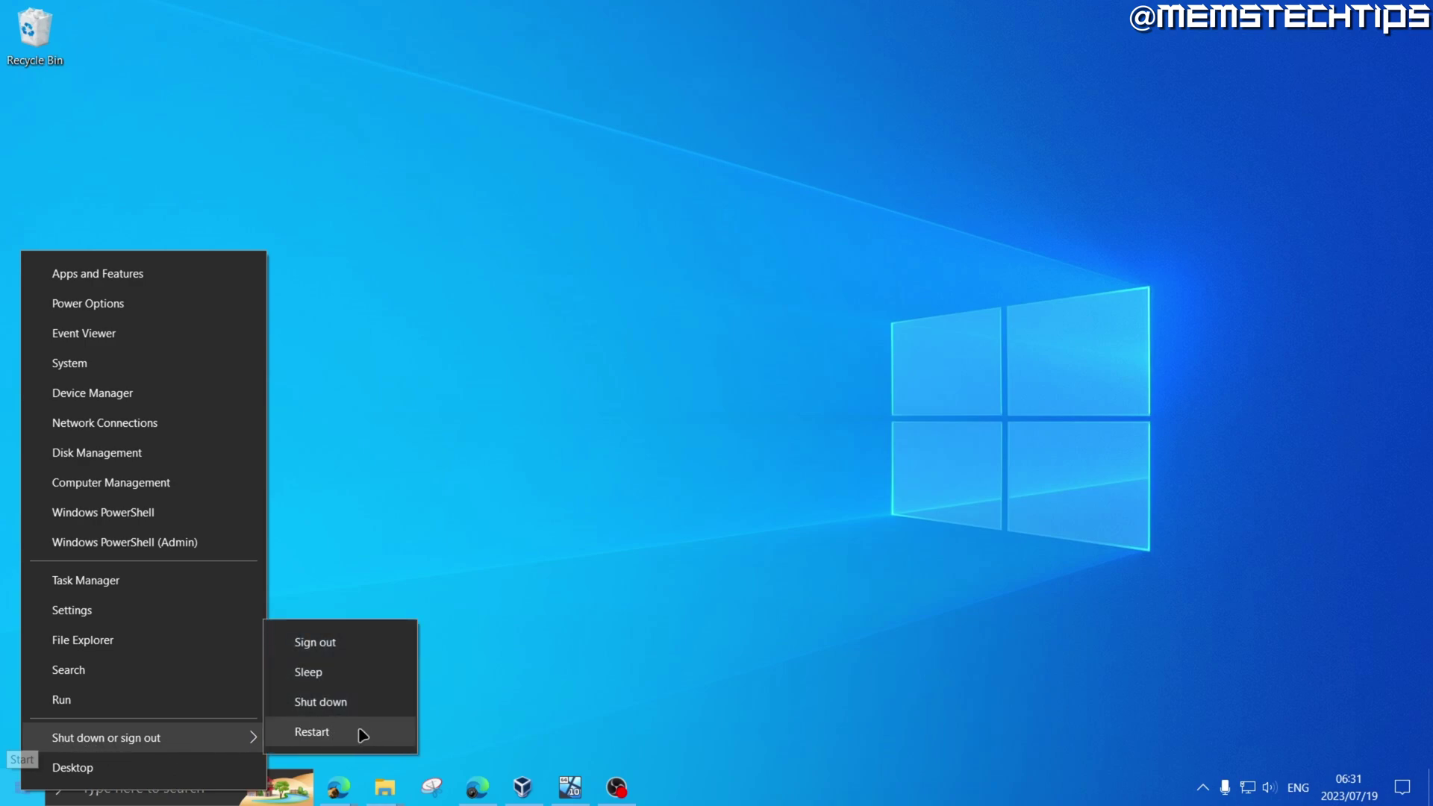
left_click(486, 643)
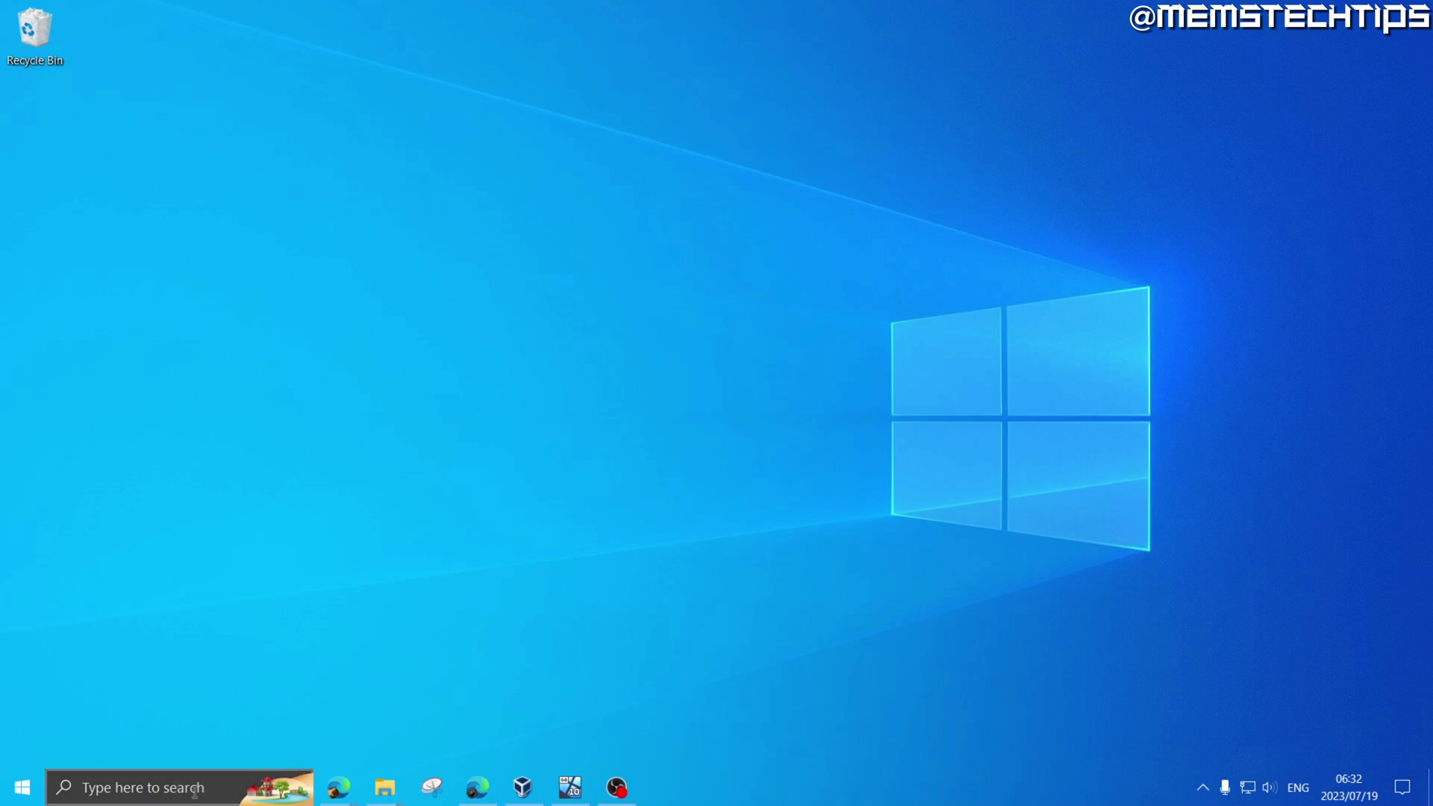